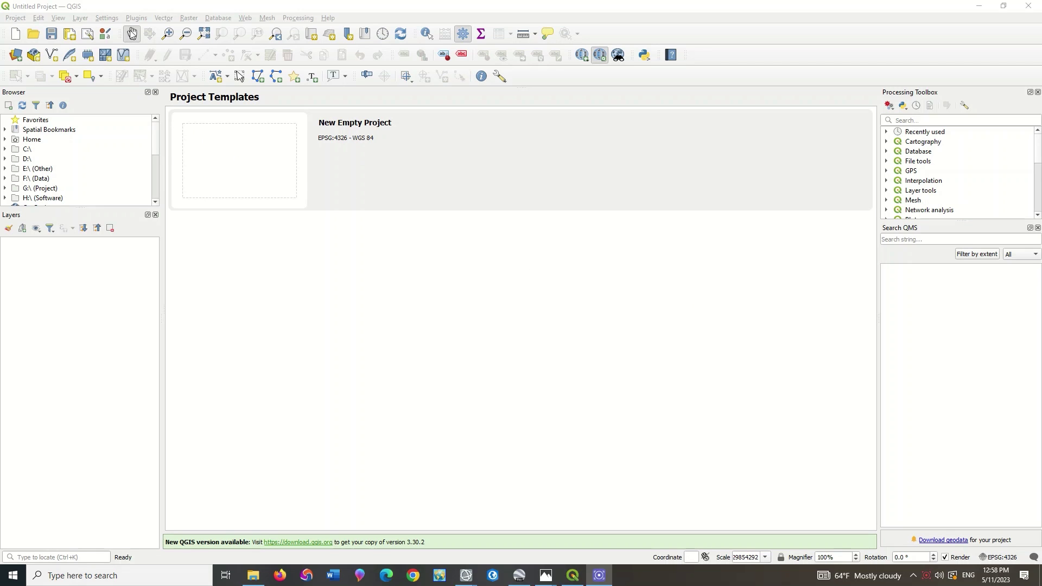
Step: Open the Plugins menu in the QGIS menu bar
{"action": "left_click", "coordinate": [134, 17]}
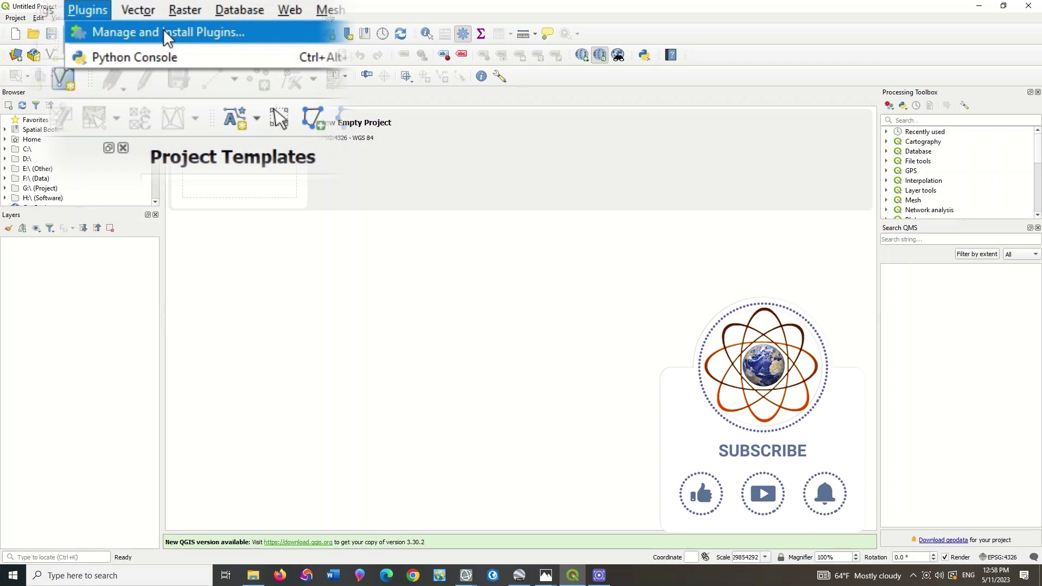
Step: Search the plugin manager for 'semi' and install the Semi-Automatic Classification Plugin
{"action": "left_click", "coordinate": [259, 32]}
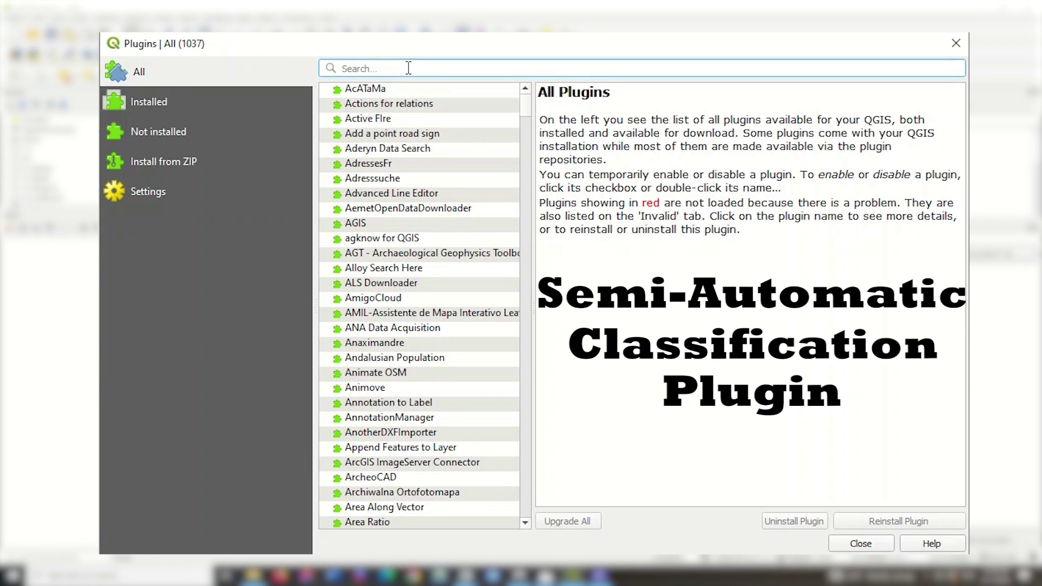
{"action": "type", "text": "s"}
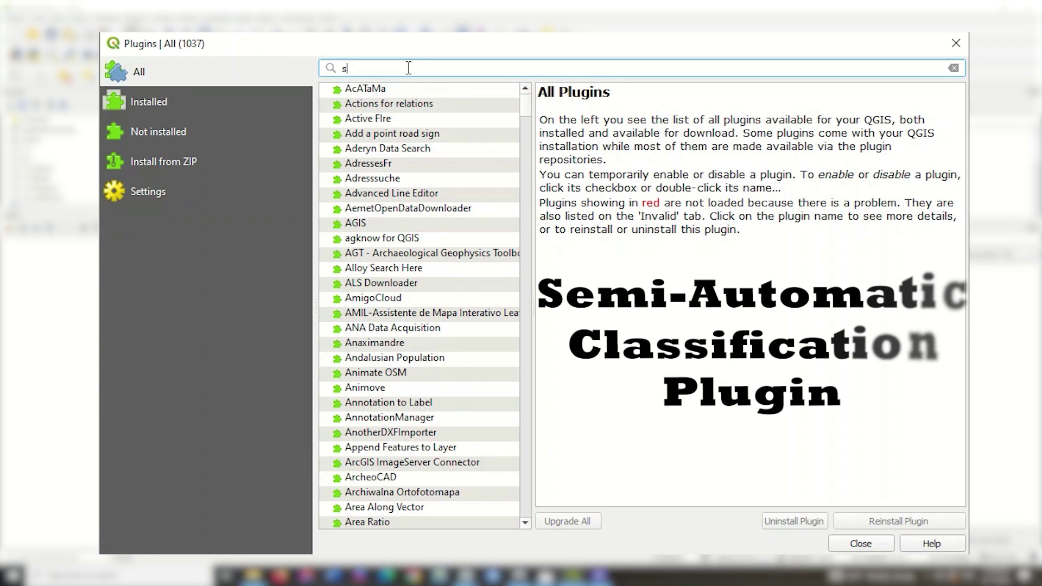
{"action": "type", "text": "emi-"}
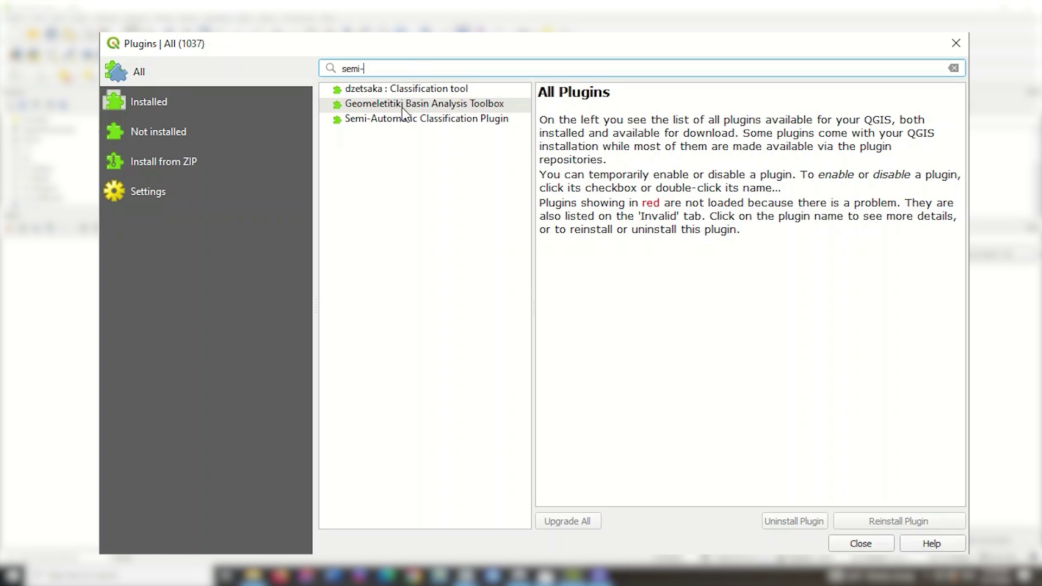
{"action": "left_click", "coordinate": [381, 119]}
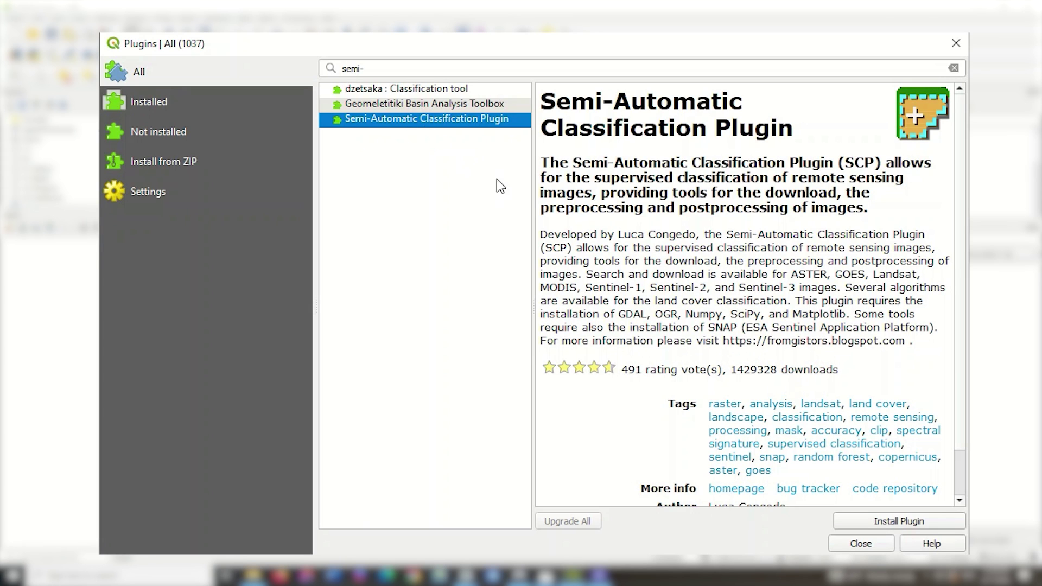
{"action": "left_click", "coordinate": [921, 524]}
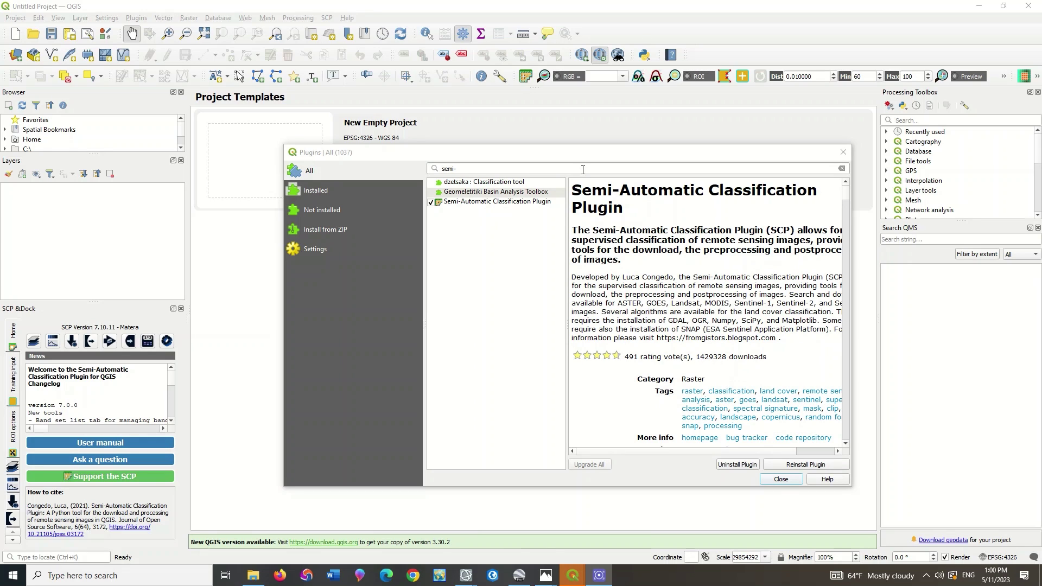
Step: Disable and re-enable the Semi-Automatic Classification Plugin, then close the Plugins manager
{"action": "left_click", "coordinate": [431, 203]}
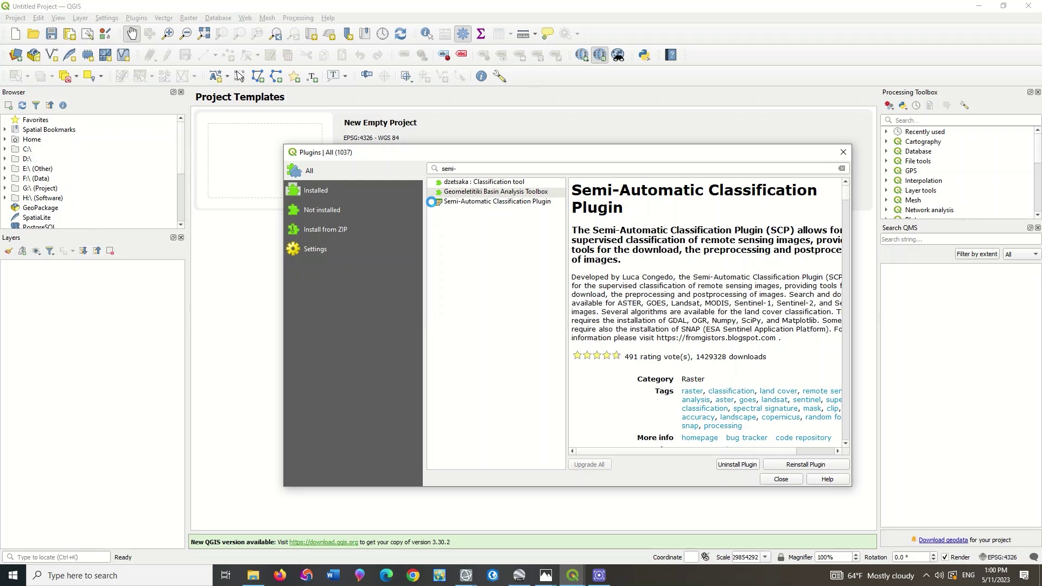
{"action": "left_click", "coordinate": [431, 202]}
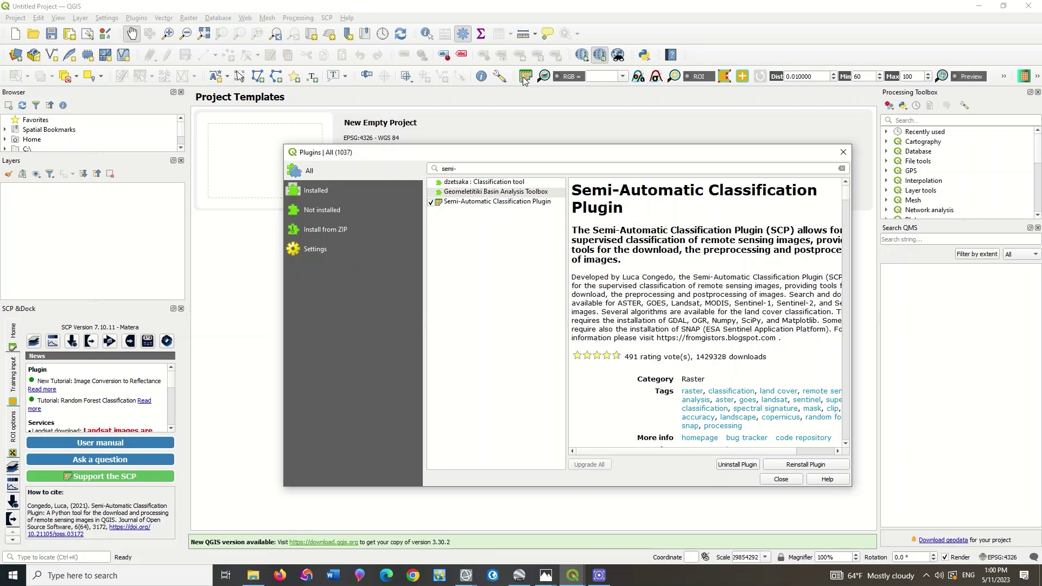
{"action": "left_click", "coordinate": [843, 154]}
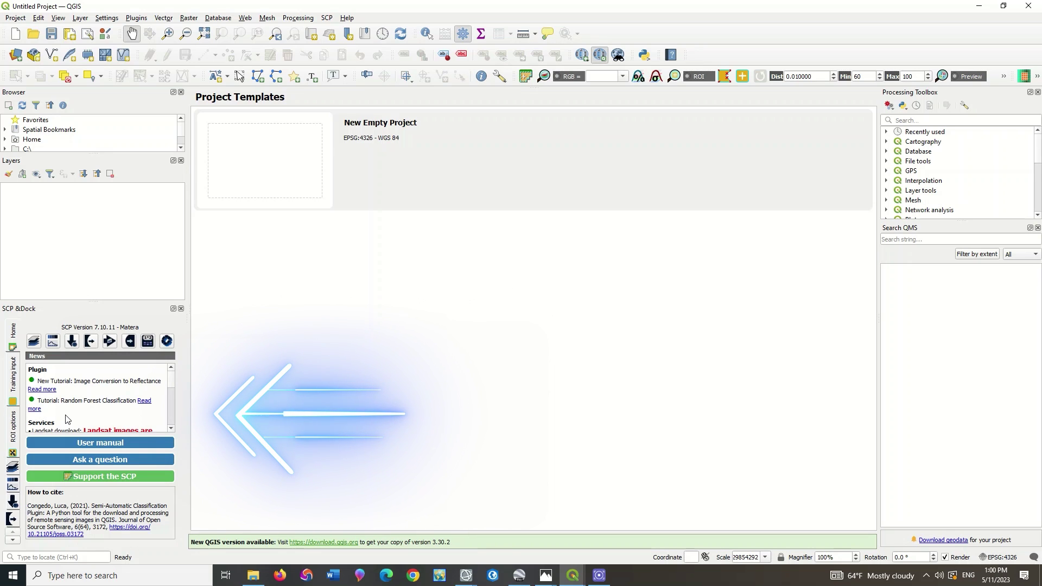
{"action": "scroll", "coordinate": [68, 416], "scroll_direction": "down", "scroll_amount": 4}
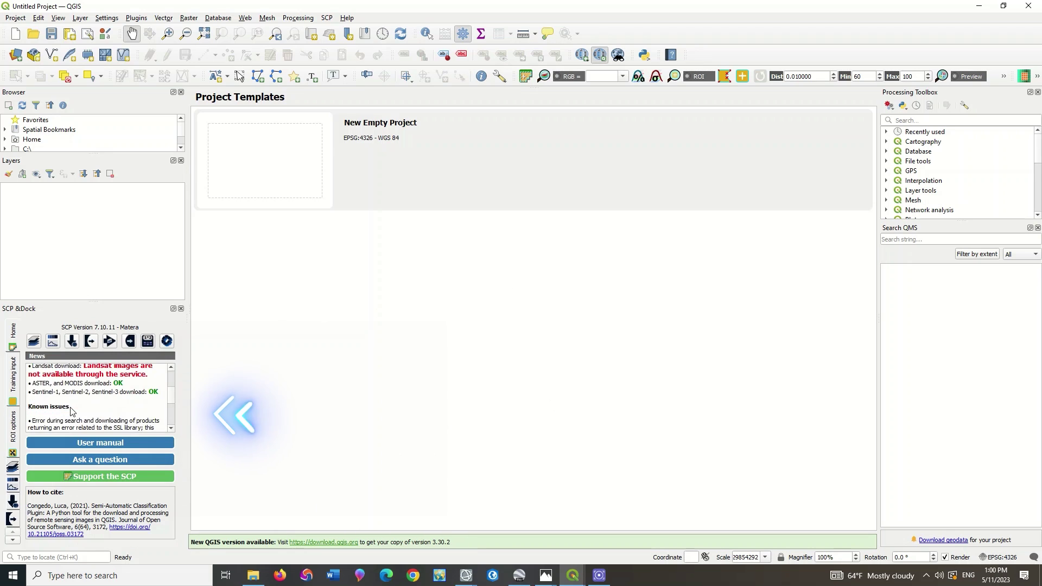
{"action": "scroll", "coordinate": [71, 410], "scroll_direction": "up", "scroll_amount": 2}
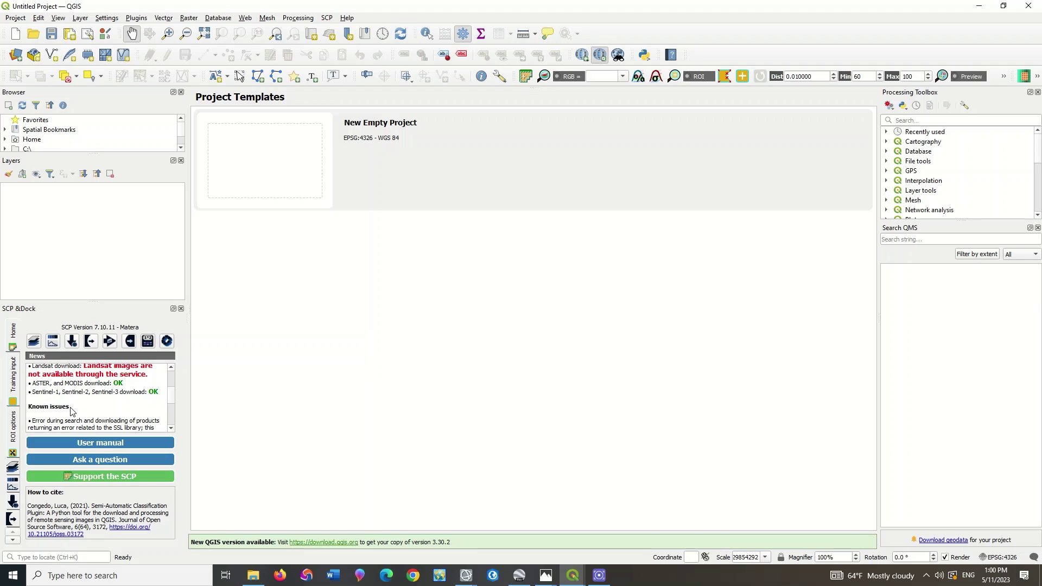
{"action": "scroll", "coordinate": [170, 400], "scroll_direction": "up", "scroll_amount": 1}
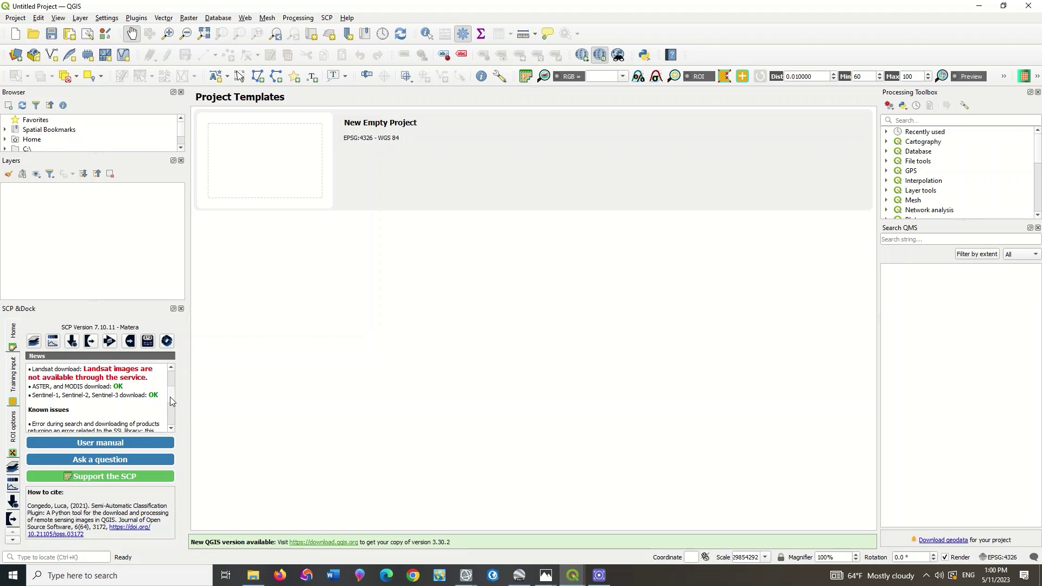
{"action": "scroll", "coordinate": [170, 396], "scroll_direction": "up", "scroll_amount": 3}
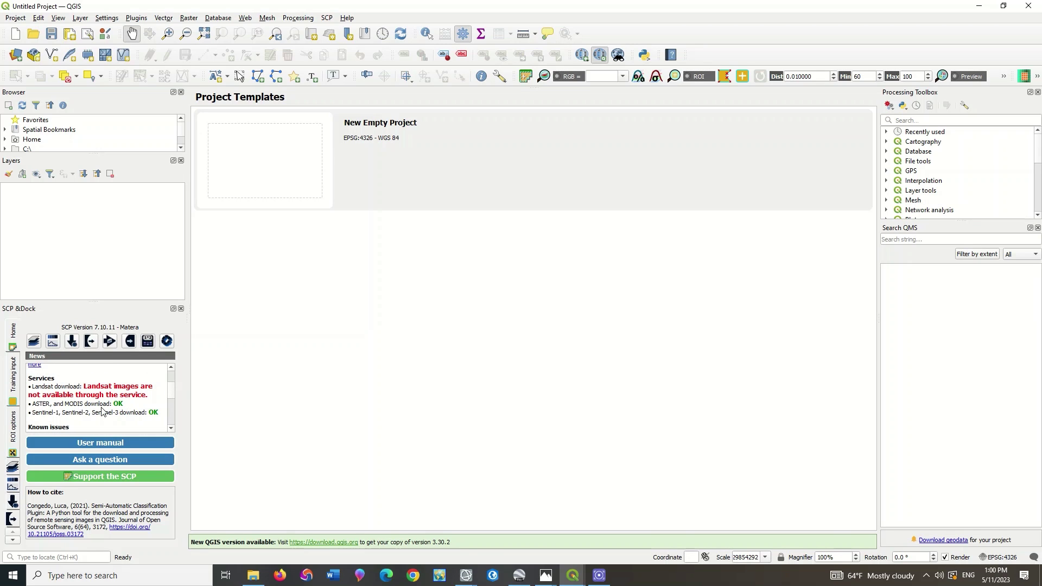
{"action": "scroll", "coordinate": [151, 417], "scroll_direction": "down", "scroll_amount": 5}
{"action": "scroll", "coordinate": [151, 418], "scroll_direction": "up", "scroll_amount": 6}
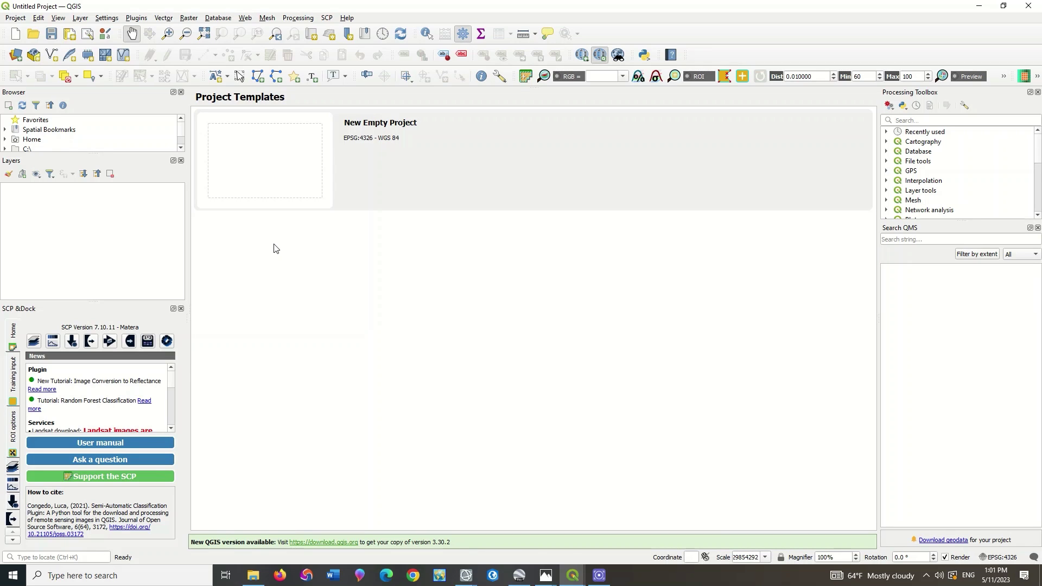
Step: Launch the SCP window, widen and reposition it, and show the Download products page
{"action": "left_click", "coordinate": [524, 79]}
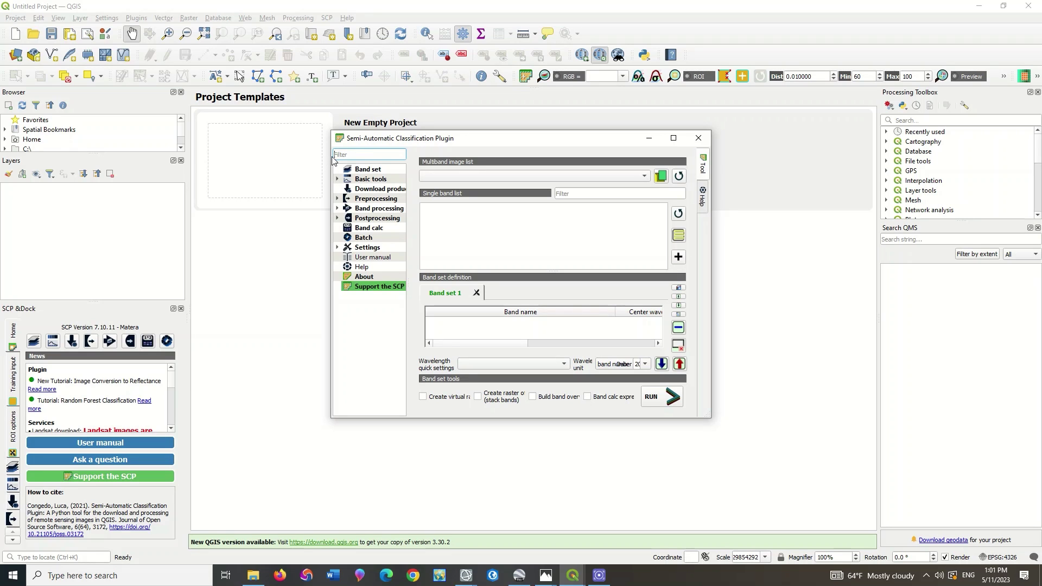
{"action": "left_click_drag", "start_coordinate": [332, 157], "coordinate": [242, 157]}
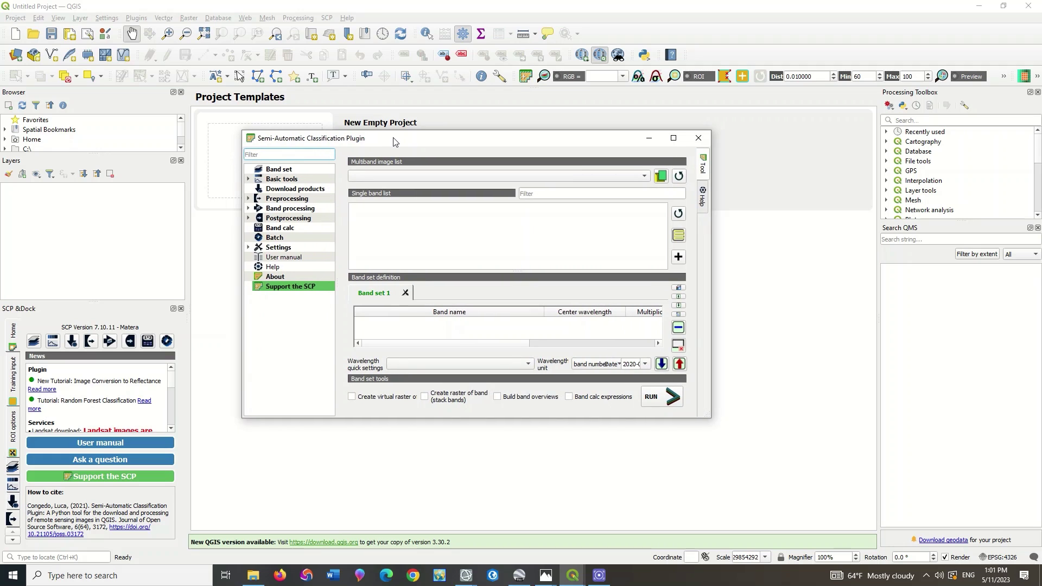
{"action": "left_click_drag", "start_coordinate": [389, 144], "coordinate": [422, 147]}
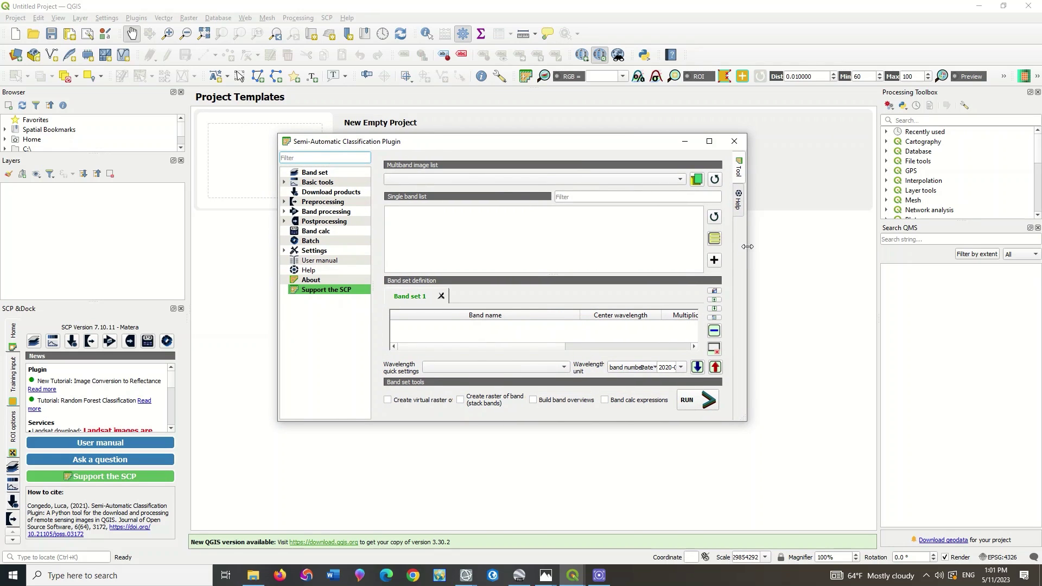
{"action": "left_click_drag", "start_coordinate": [749, 246], "coordinate": [859, 241]}
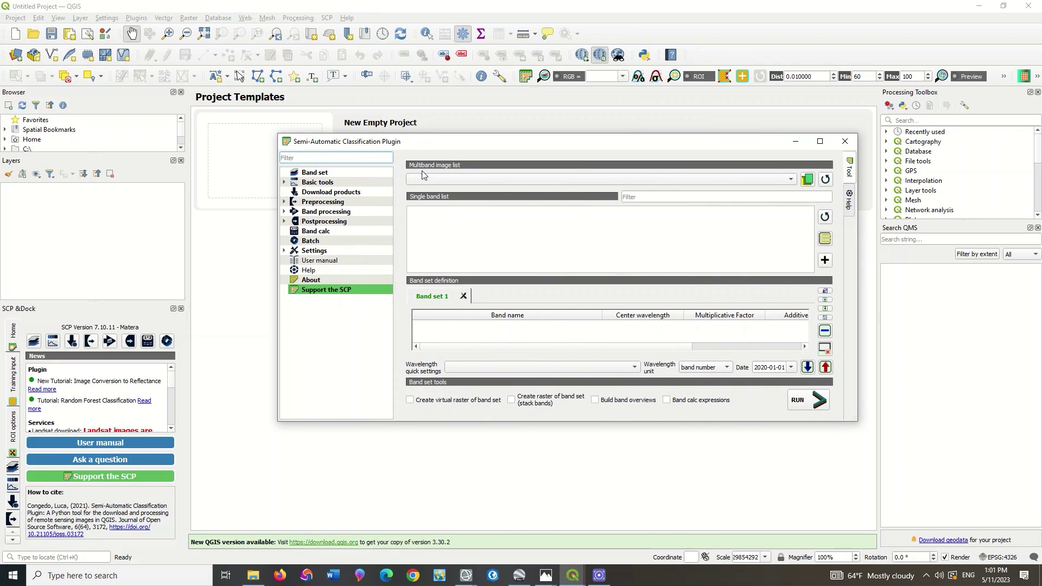
{"action": "left_click", "coordinate": [361, 192]}
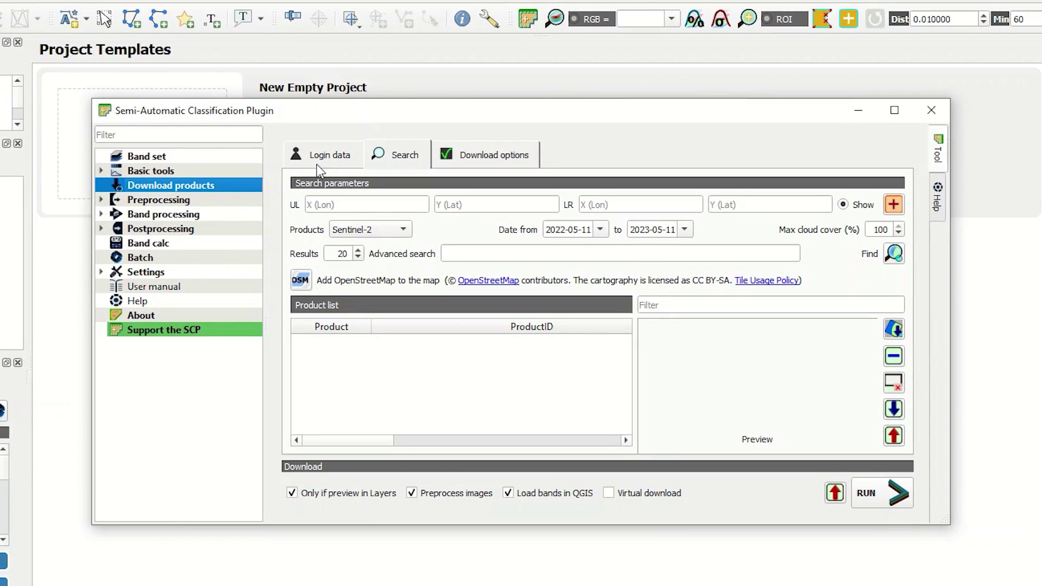
Step: Review the Login data, Search and Download options tabs, ending on Login data
{"action": "left_click", "coordinate": [350, 156]}
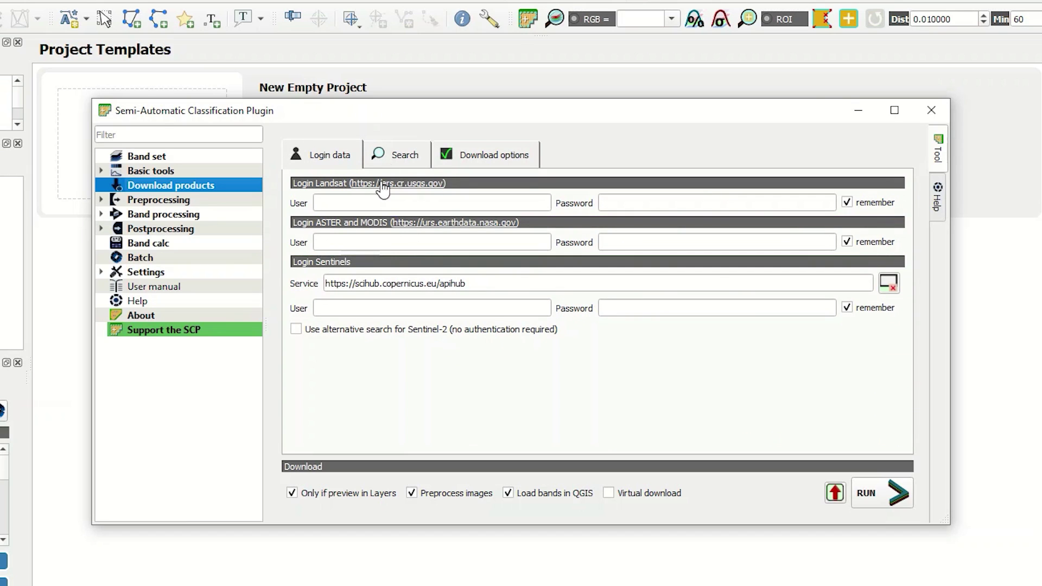
{"action": "left_click", "coordinate": [393, 156]}
{"action": "left_click", "coordinate": [472, 155]}
{"action": "left_click", "coordinate": [324, 159]}
Step: Enter the Landsat login user name and password
{"action": "left_click", "coordinate": [470, 204]}
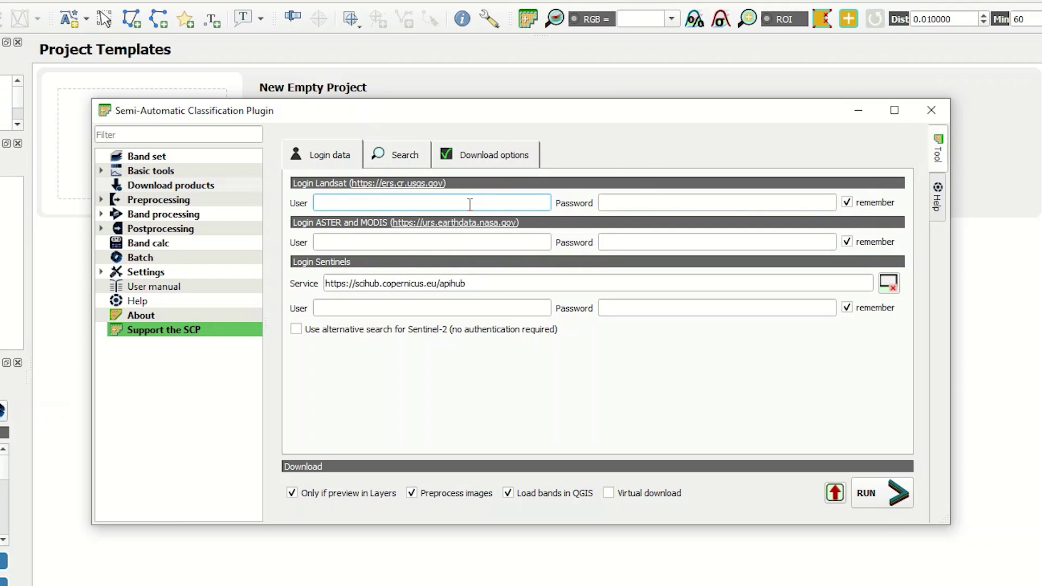
{"action": "key", "text": "Tab"}
{"action": "type", "text": "••••••••••••••••"}
Step: Enter the ASTER/MODIS login user name and password
{"action": "left_click", "coordinate": [432, 242]}
{"action": "left_click", "coordinate": [658, 242]}
{"action": "type", "text": "••••••••••••••"}
Step: Enter the Sentinel login user name and password, then return to the Search tab
{"action": "left_click", "coordinate": [472, 307]}
{"action": "left_click", "coordinate": [687, 309]}
{"action": "type", "text": "••••••••••••••••"}
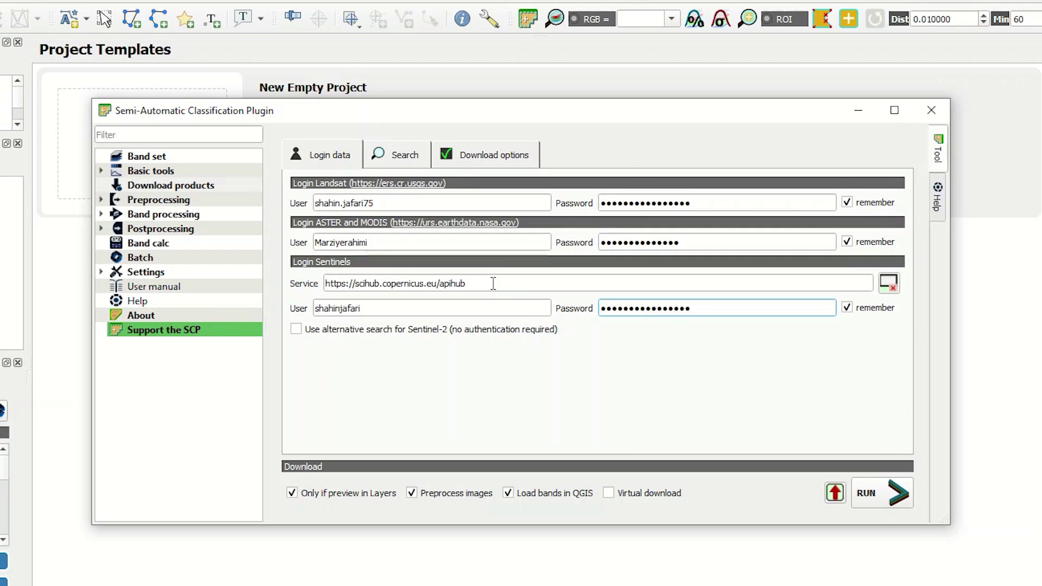
{"action": "left_click", "coordinate": [396, 155]}
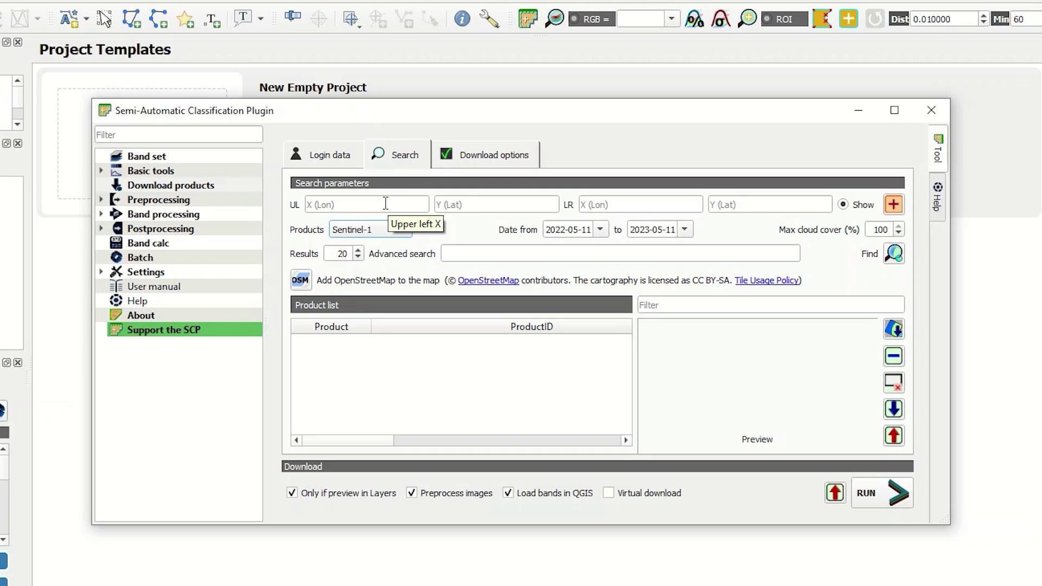
Step: Add the OpenStreetMap background map from the SCP Sentinel-1 search page
{"action": "left_click", "coordinate": [392, 205]}
{"action": "left_click", "coordinate": [464, 205]}
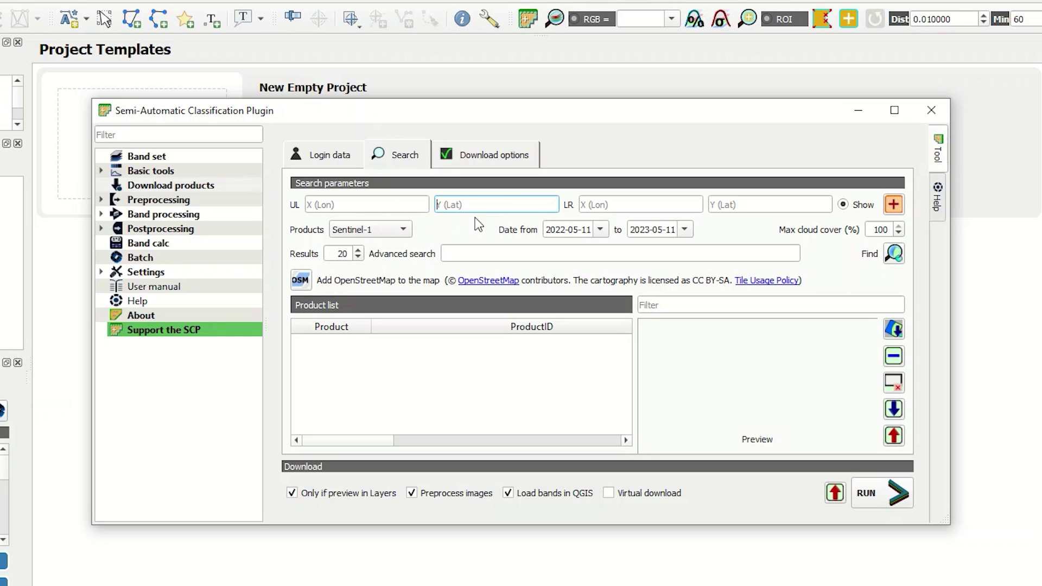
{"action": "left_click", "coordinate": [309, 280]}
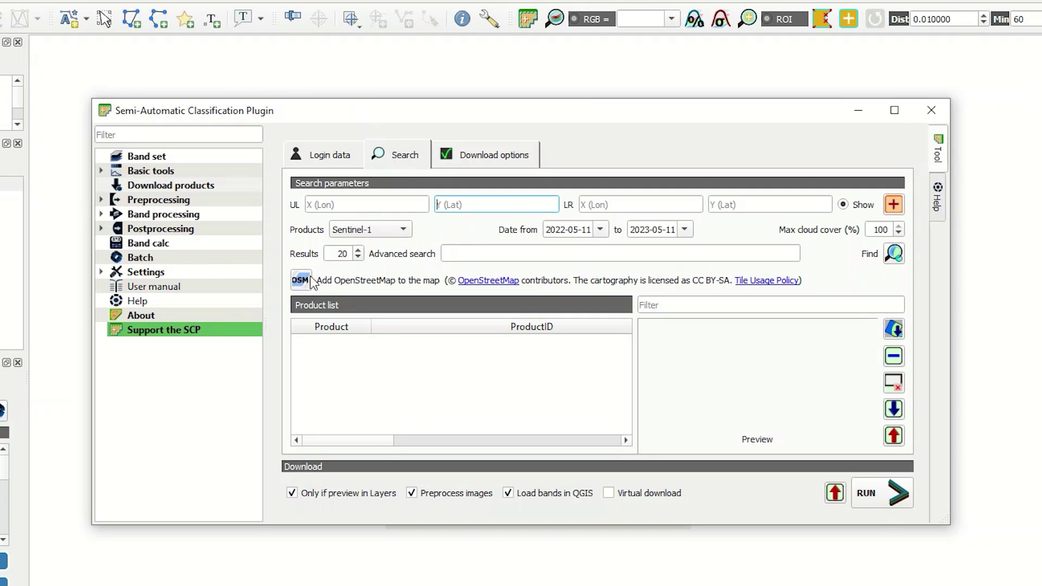
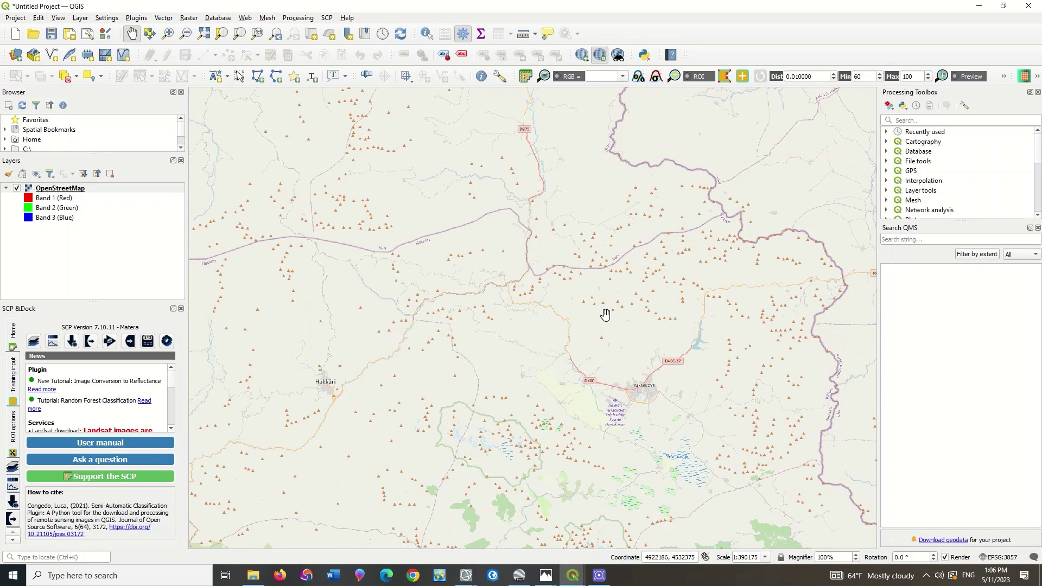
Step: Pan the map to Lake Urmia's western shore, centring on the city of Urmia
{"action": "left_click_drag", "start_coordinate": [642, 298], "coordinate": [580, 417]}
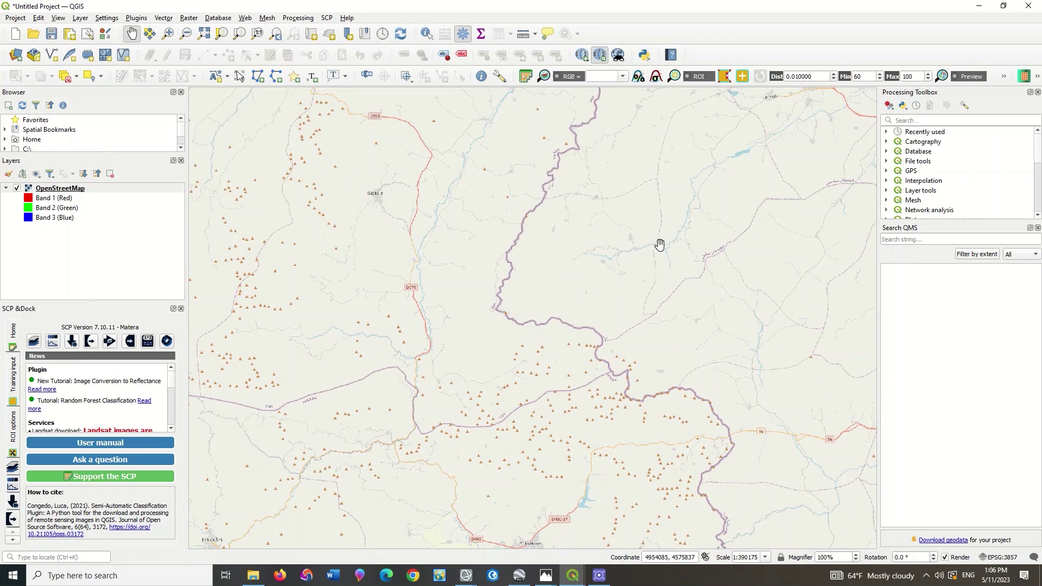
{"action": "left_click_drag", "start_coordinate": [661, 244], "coordinate": [477, 377]}
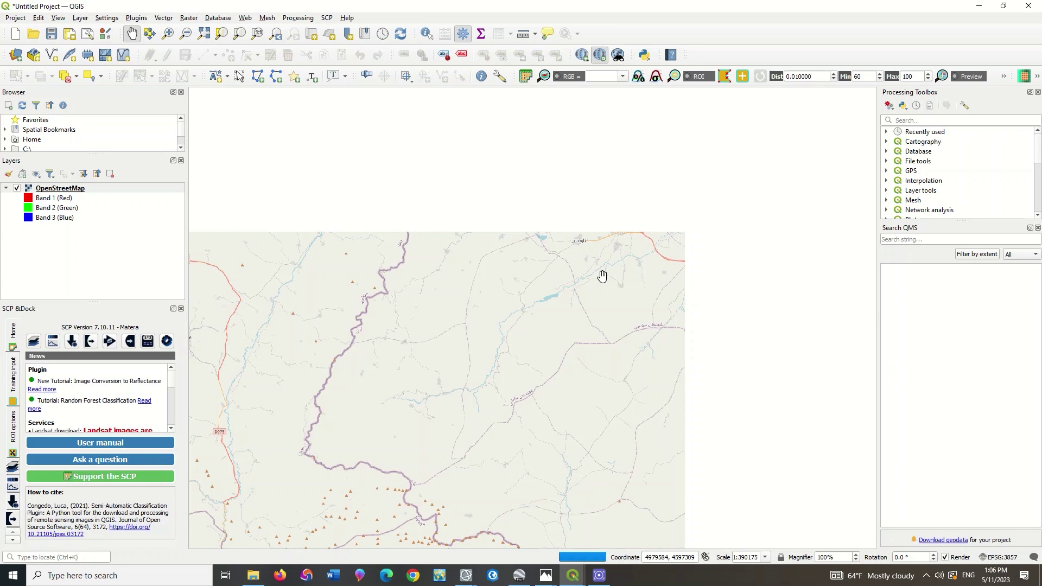
{"action": "left_click_drag", "start_coordinate": [668, 223], "coordinate": [436, 158]}
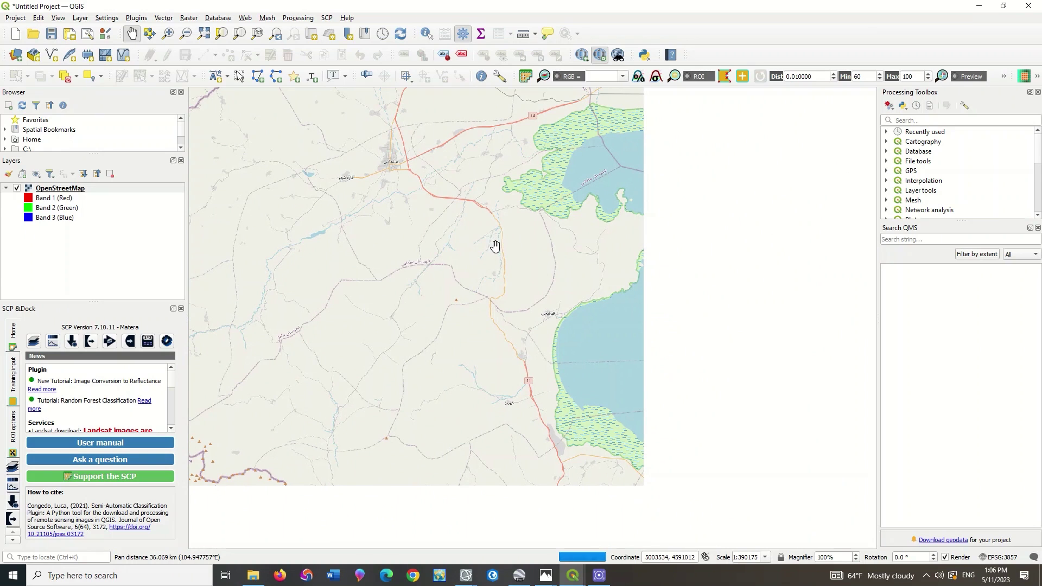
{"action": "left_click_drag", "start_coordinate": [505, 340], "coordinate": [525, 170]}
{"action": "left_click_drag", "start_coordinate": [523, 284], "coordinate": [523, 249]}
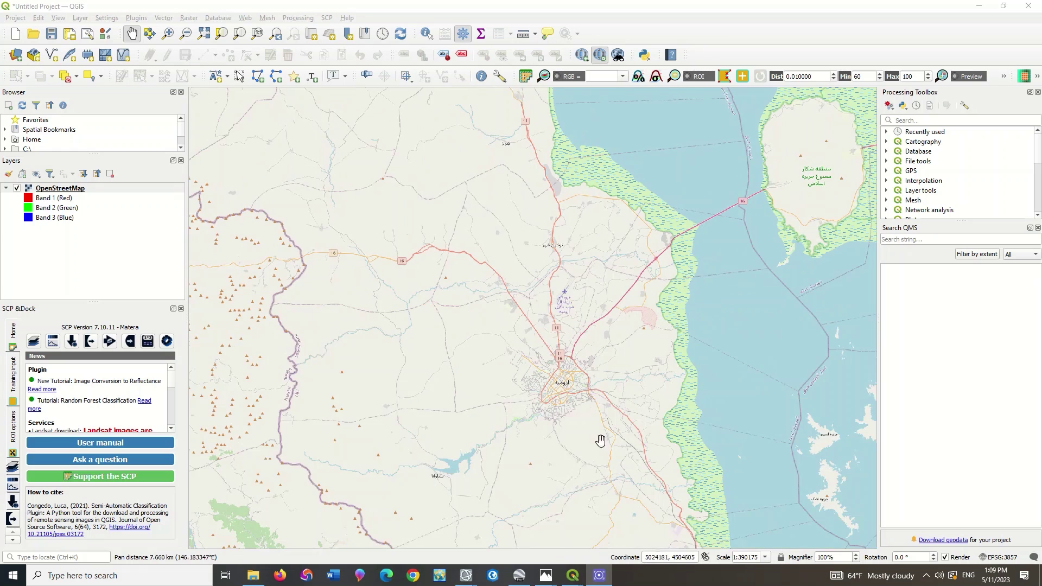
{"action": "left_click_drag", "start_coordinate": [578, 404], "coordinate": [569, 395]}
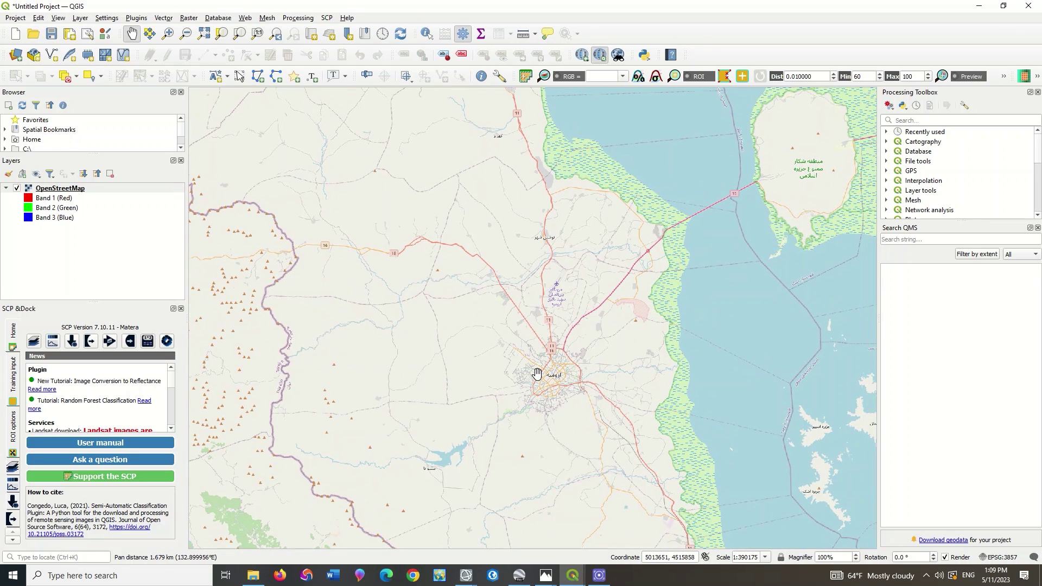
Step: Zoom in on Urmia and bring the SCP download window back
{"action": "scroll", "coordinate": [536, 373], "scroll_direction": "up", "scroll_amount": 1}
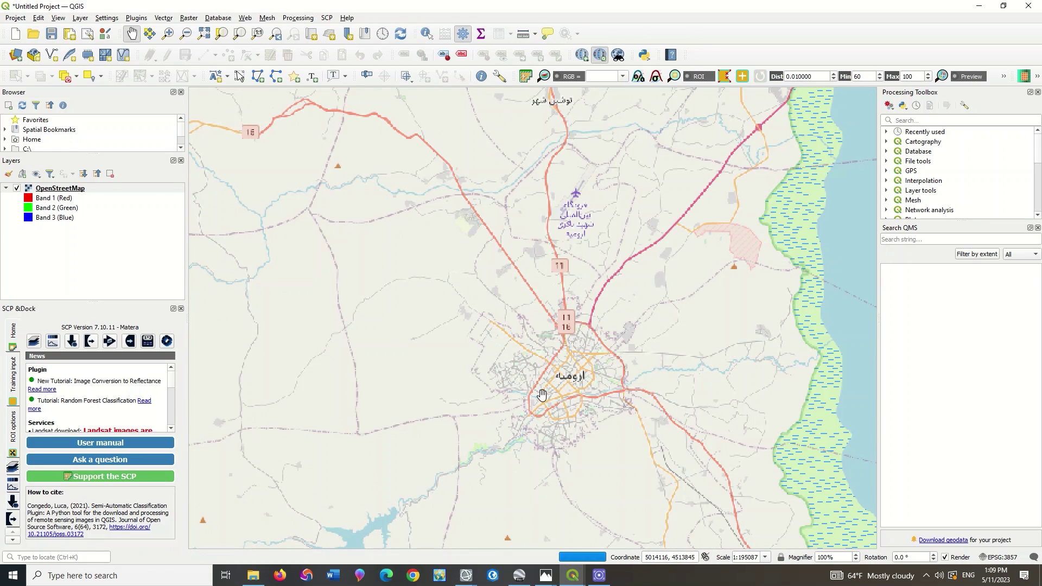
{"action": "mouse_move", "coordinate": [572, 574]}
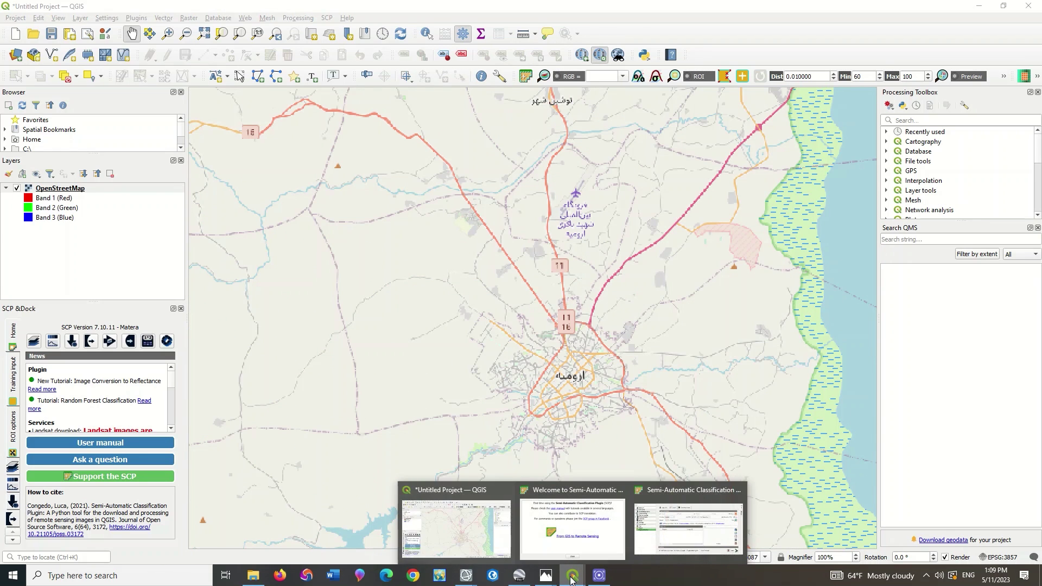
{"action": "left_click", "coordinate": [669, 538]}
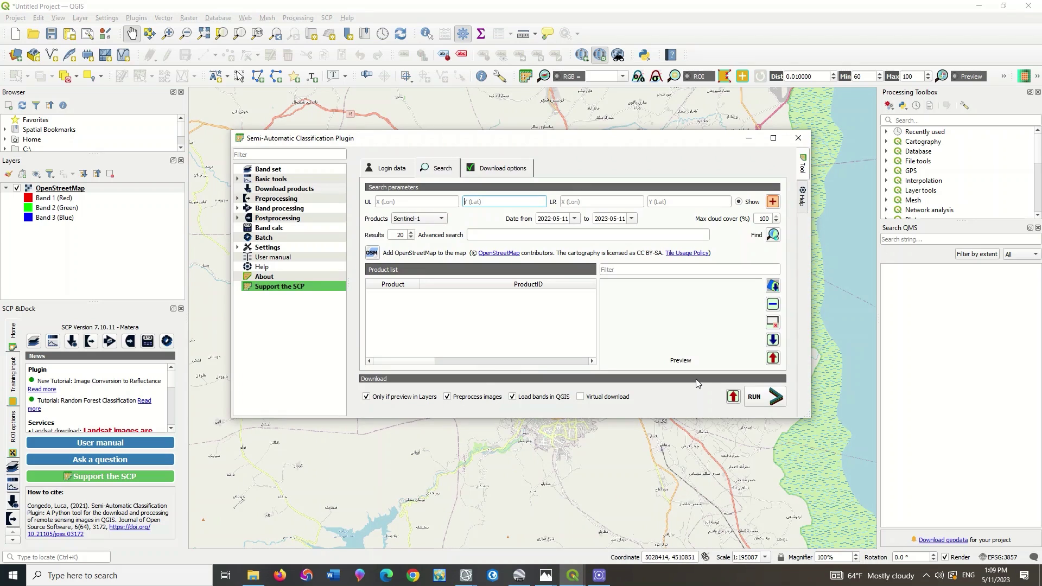
Step: Mark the search area's upper-left corner on the map near Urmia
{"action": "left_click", "coordinate": [773, 202]}
{"action": "left_click", "coordinate": [749, 138]}
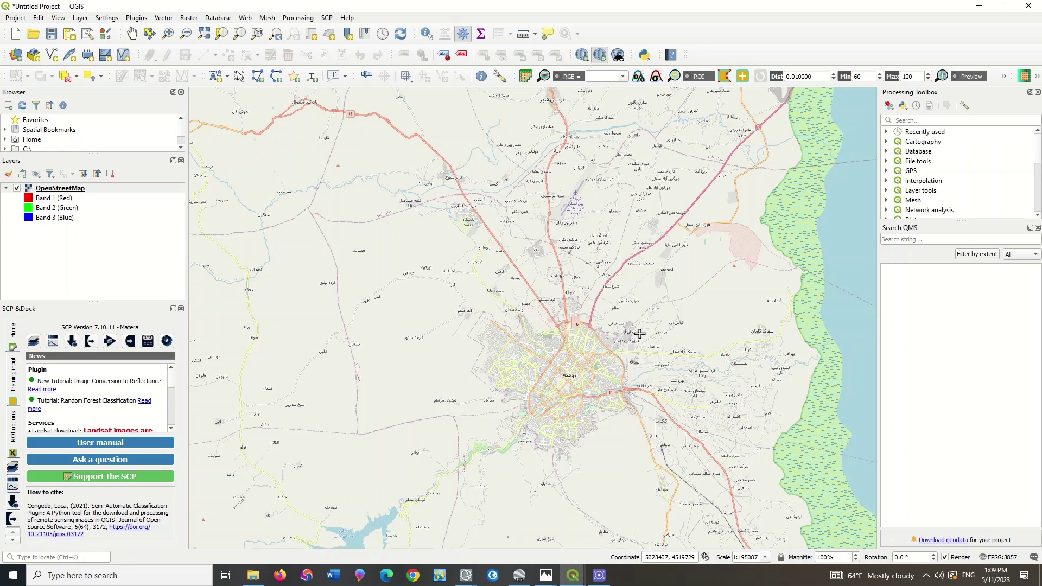
{"action": "scroll", "coordinate": [637, 332], "scroll_direction": "down", "scroll_amount": 1}
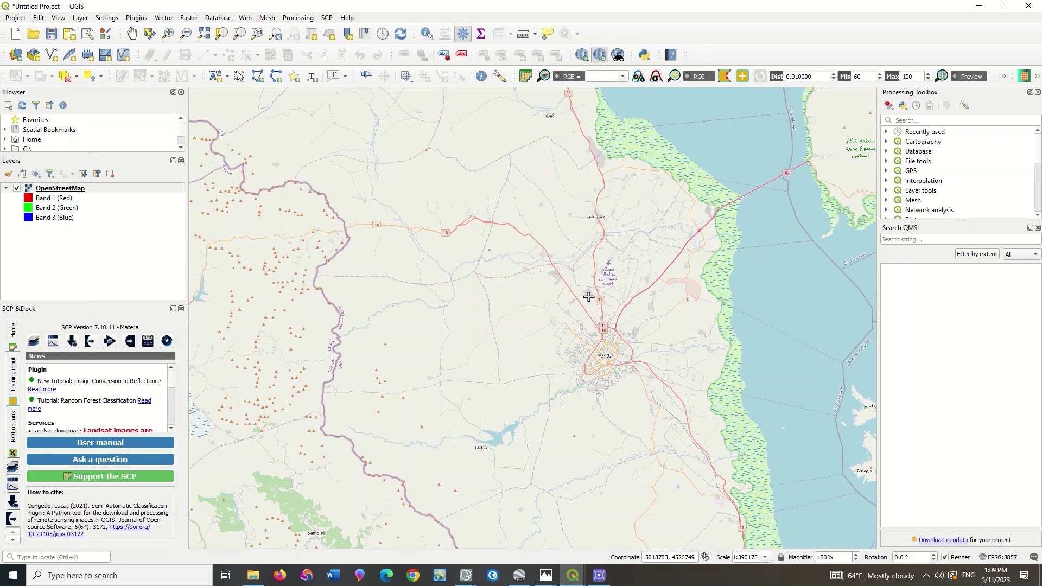
{"action": "mouse_move", "coordinate": [574, 581]}
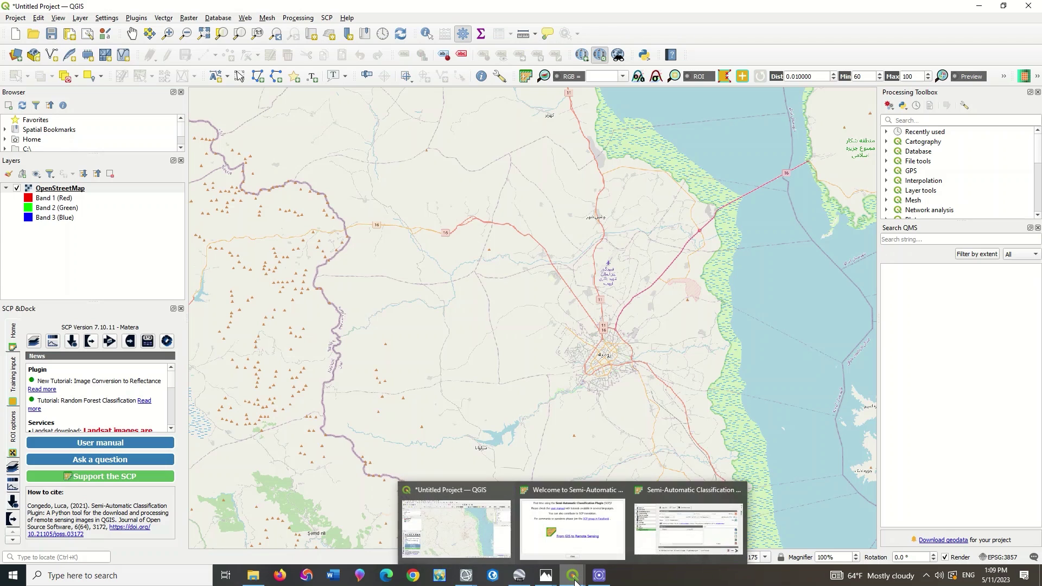
{"action": "left_click", "coordinate": [689, 521]}
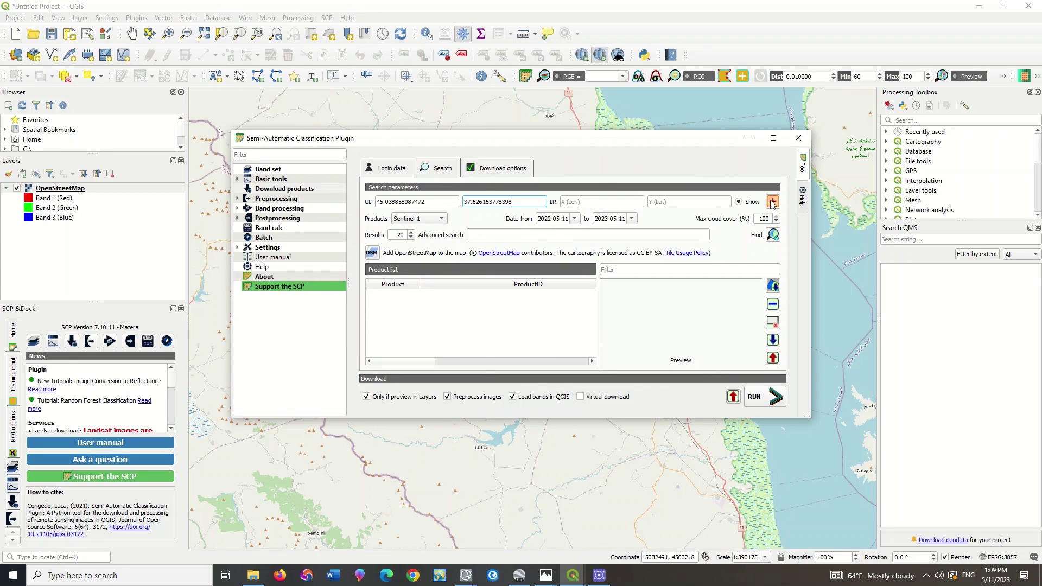
Step: Nudge the SCP window, toggle the search-area outline off and on, and restart area marking
{"action": "left_click_drag", "start_coordinate": [579, 141], "coordinate": [559, 134]}
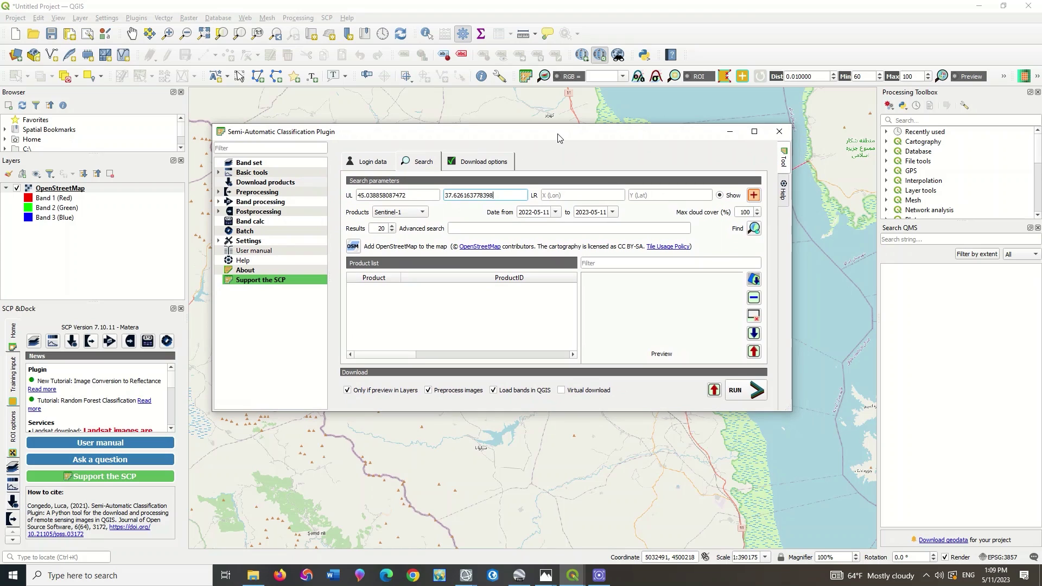
{"action": "left_click", "coordinate": [731, 197]}
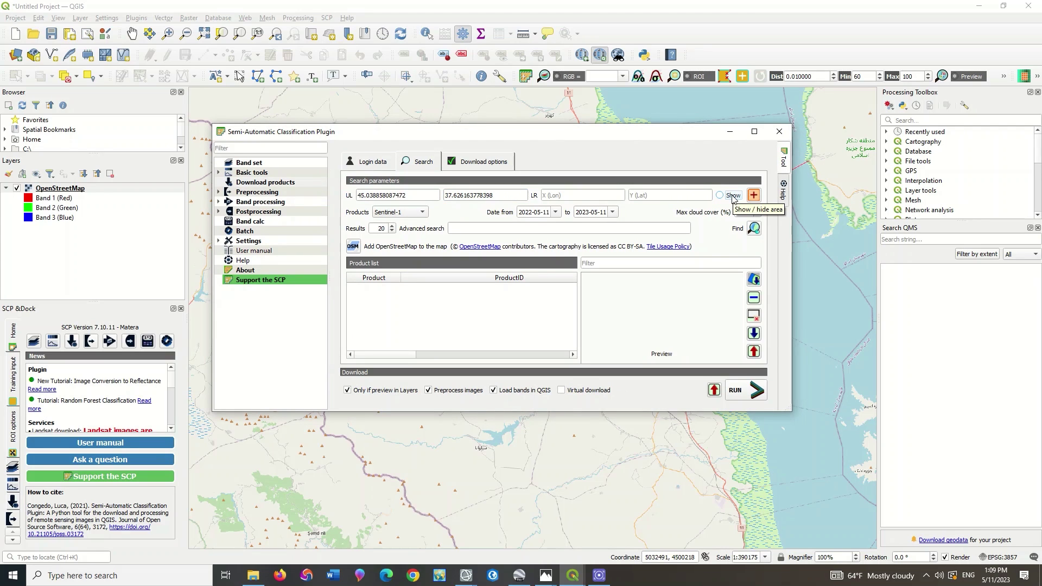
{"action": "left_click", "coordinate": [732, 196]}
{"action": "left_click", "coordinate": [755, 196]}
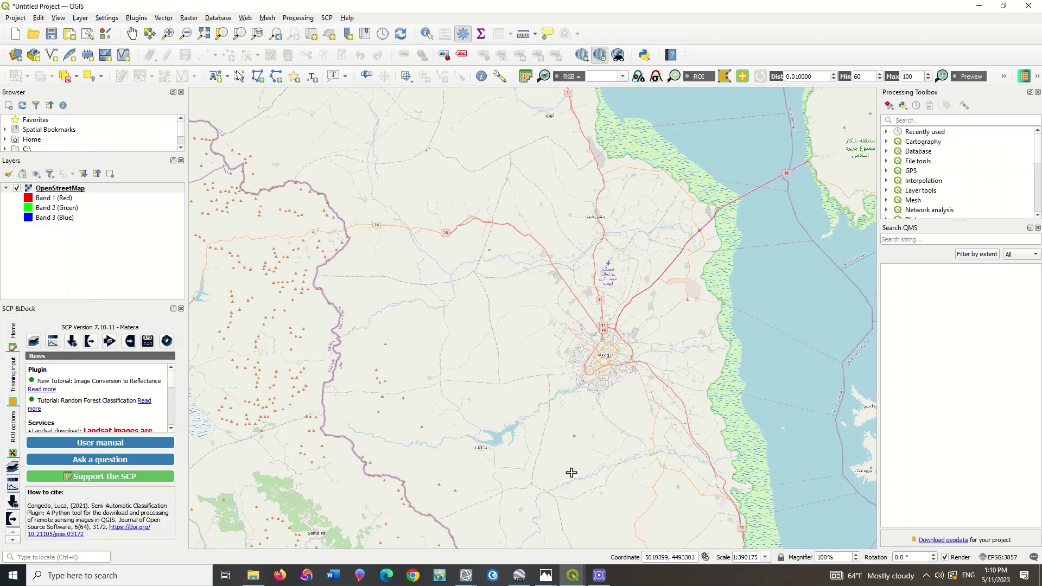
Step: Restore the SCP window and check the 2022-05-11 to 2023-05-11 date range, leaving it unchanged
{"action": "mouse_move", "coordinate": [573, 576]}
{"action": "left_click", "coordinate": [613, 534]}
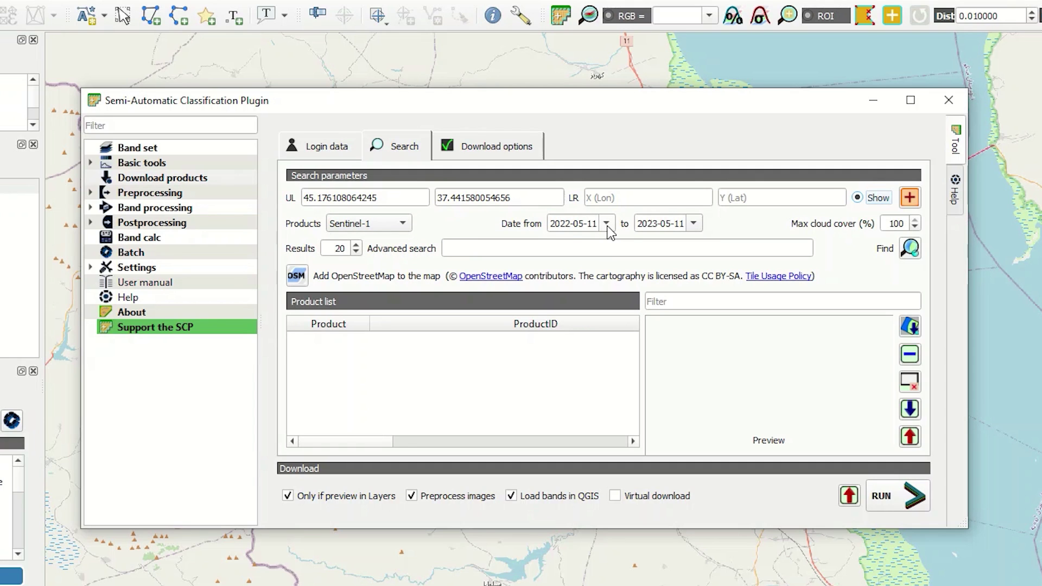
{"action": "left_click", "coordinate": [606, 224]}
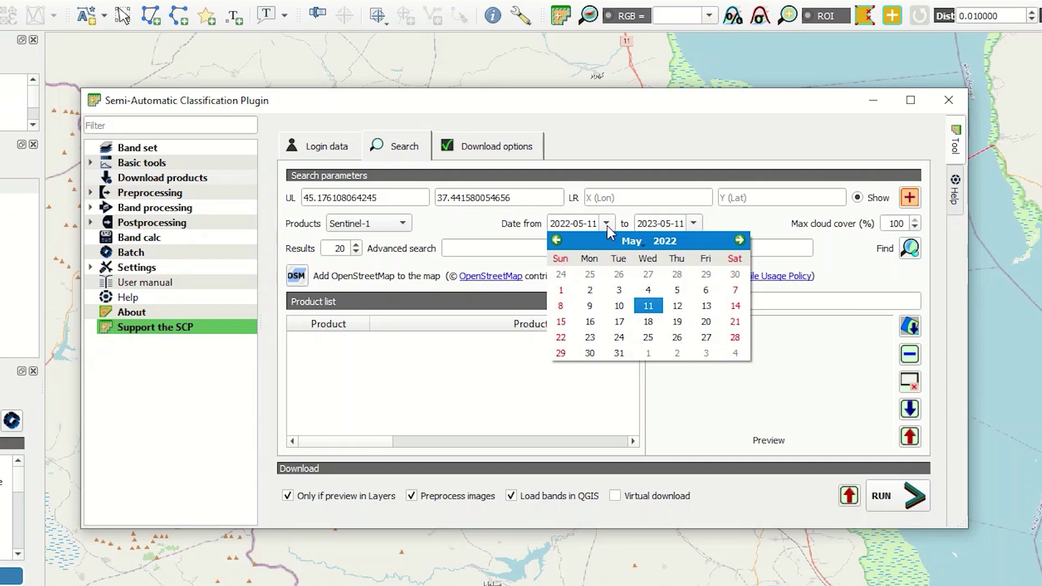
{"action": "left_click", "coordinate": [607, 227]}
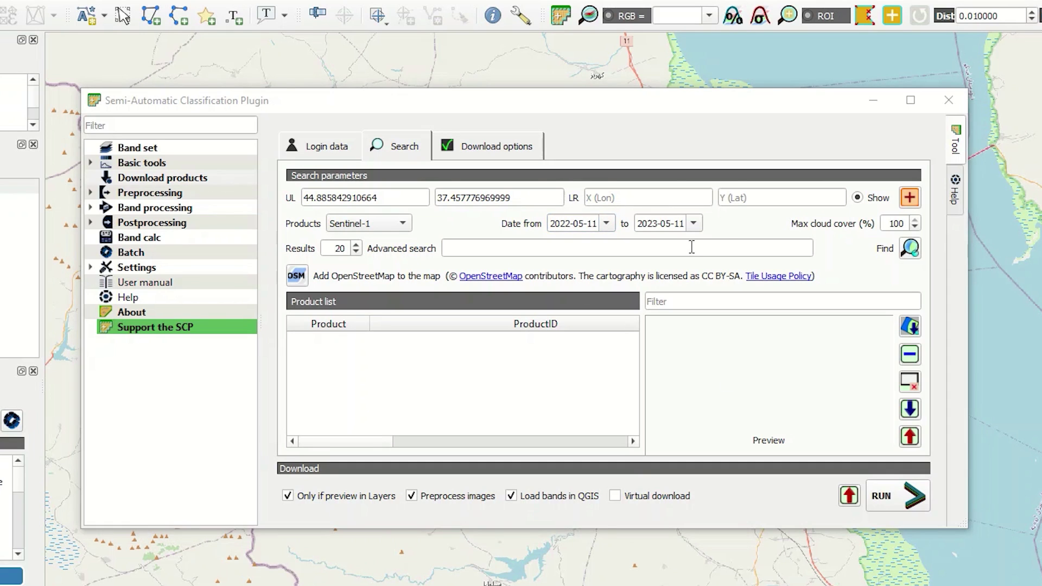
{"action": "left_click", "coordinate": [606, 224]}
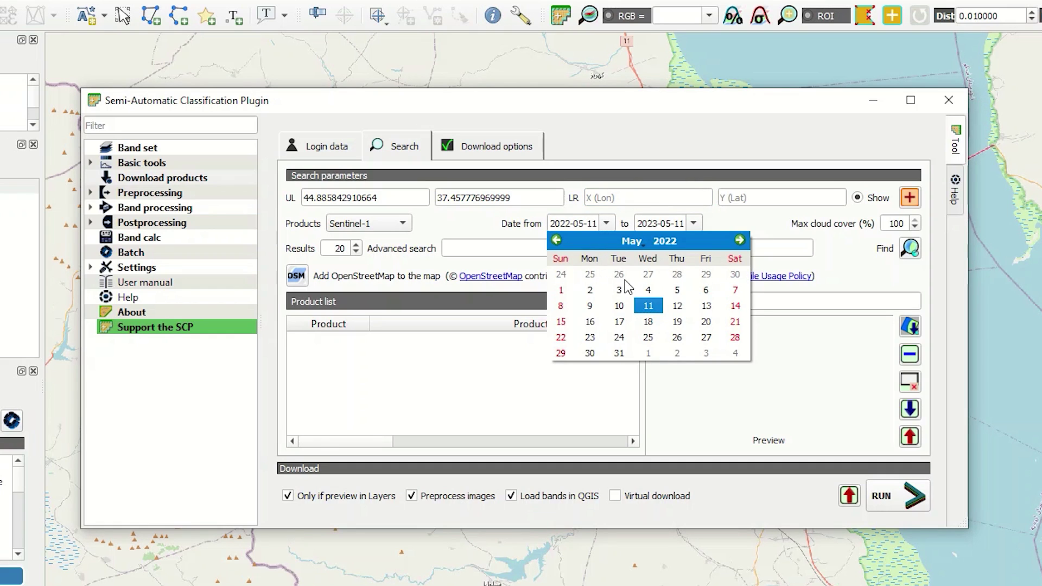
{"action": "left_click", "coordinate": [694, 224]}
{"action": "left_click", "coordinate": [694, 224]}
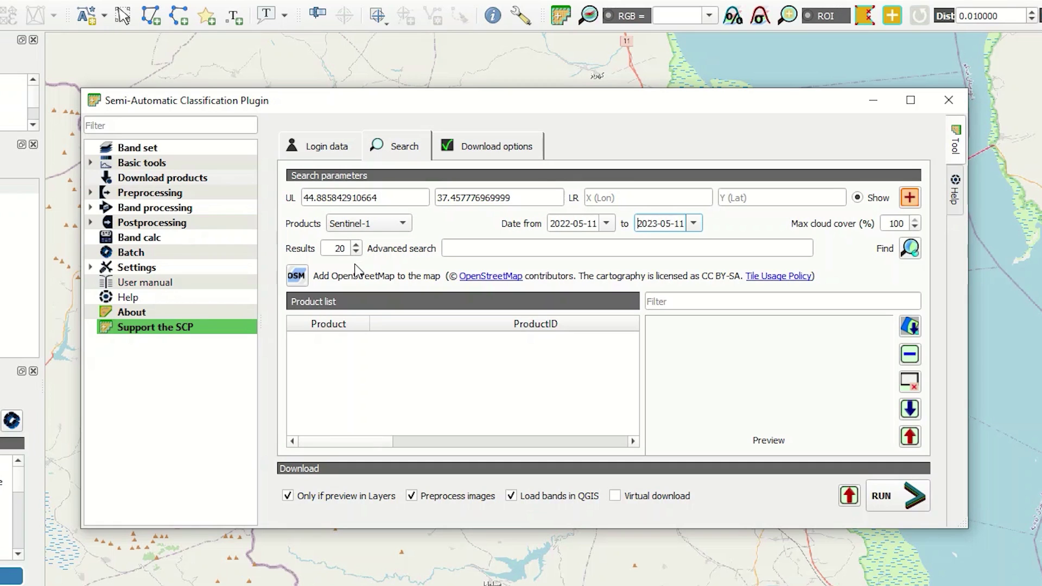
Step: Set the number of search results back to 20
{"action": "double_click", "coordinate": [341, 248]}
{"action": "type", "text": "5"}
{"action": "left_click", "coordinate": [356, 244]}
{"action": "left_click", "coordinate": [356, 244]}
{"action": "left_click", "coordinate": [356, 244]}
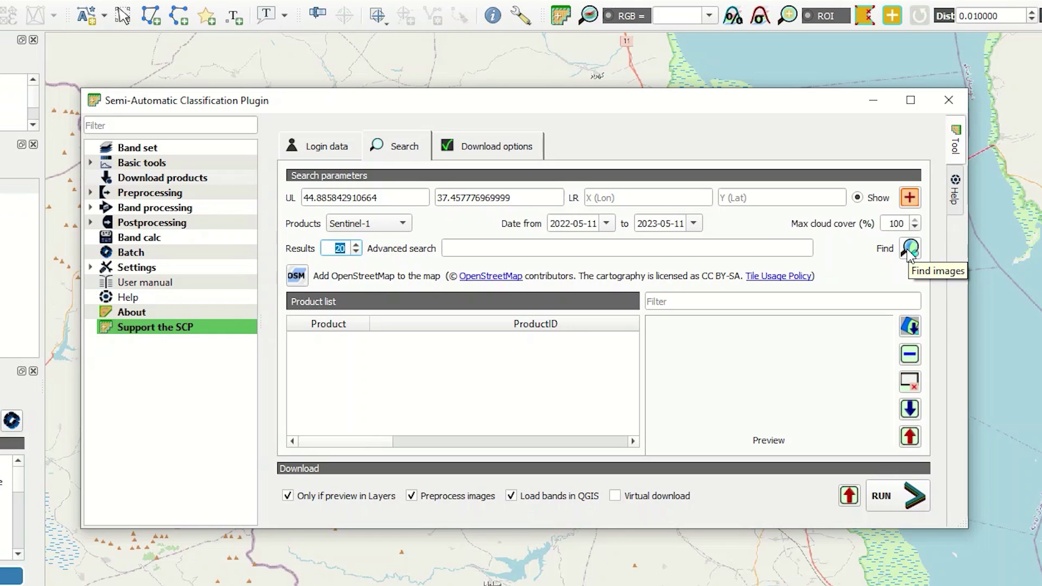
Step: Run the image search and return to the SCP window showing 10 May 2023 Sentinel-1 results
{"action": "left_click", "coordinate": [908, 250]}
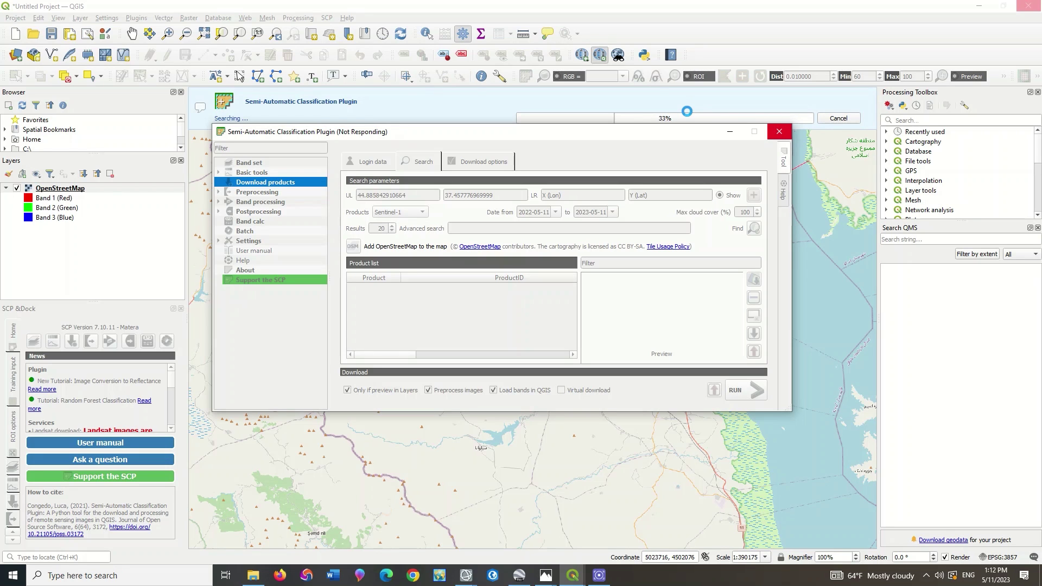
{"action": "left_click", "coordinate": [729, 133]}
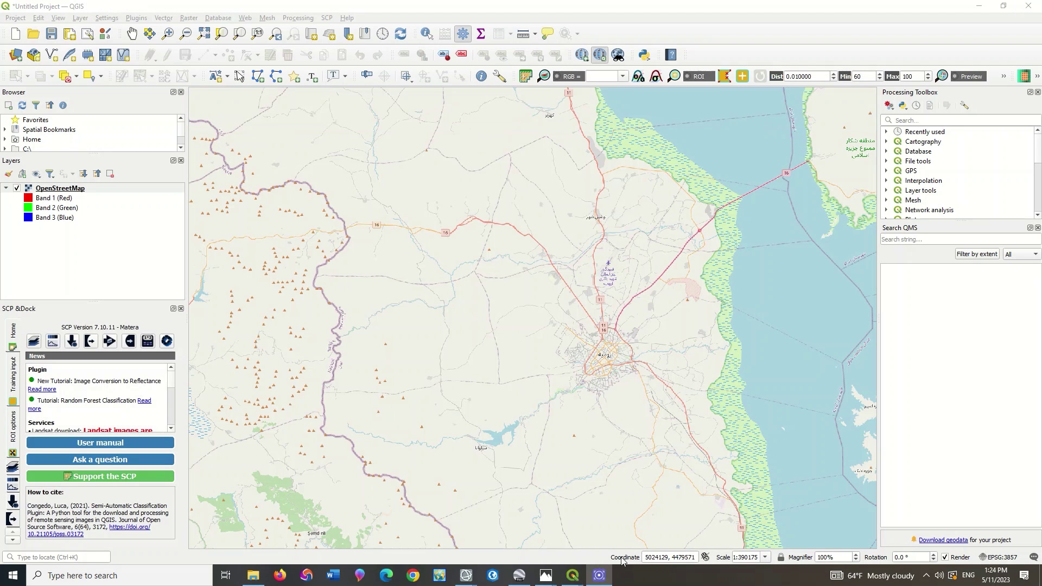
{"action": "mouse_move", "coordinate": [571, 581]}
{"action": "left_click", "coordinate": [692, 518]}
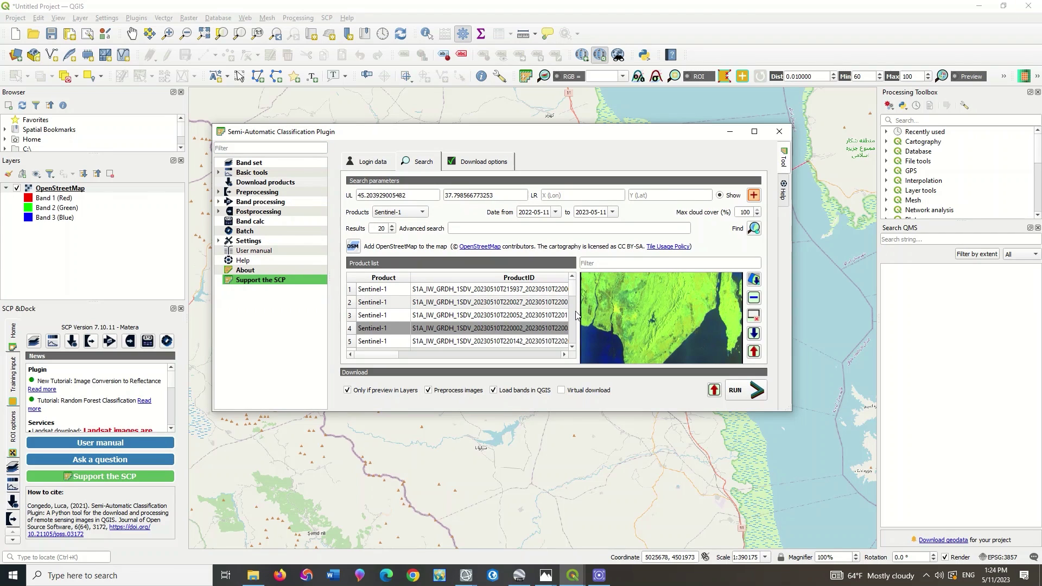
Step: Widen and maximize the SCP window so the product table shows date and cloud-cover columns
{"action": "left_click_drag", "start_coordinate": [575, 296], "coordinate": [574, 324]}
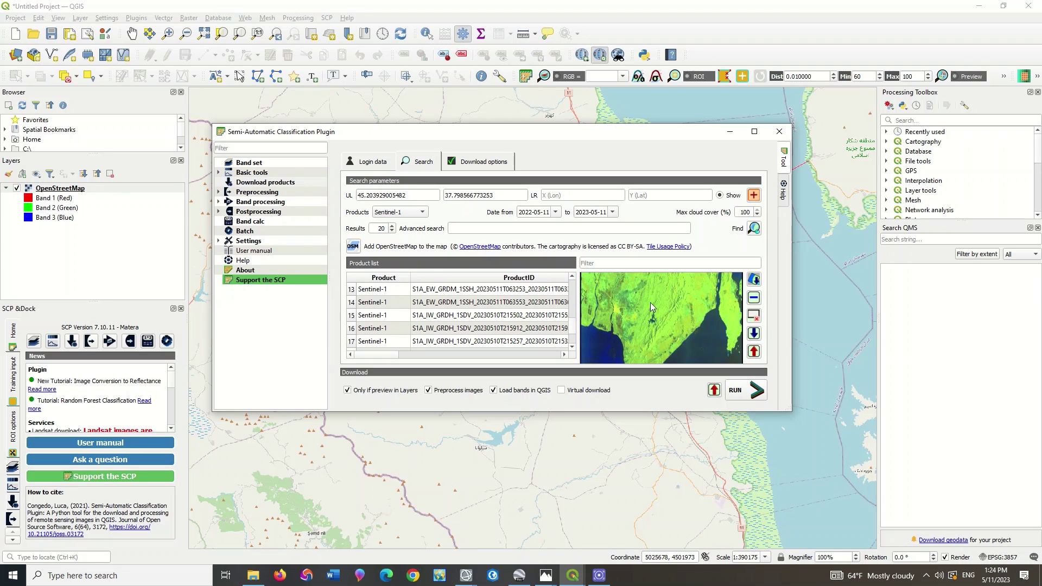
{"action": "left_click_drag", "start_coordinate": [791, 296], "coordinate": [1004, 298]}
{"action": "left_click_drag", "start_coordinate": [629, 139], "coordinate": [543, 135]}
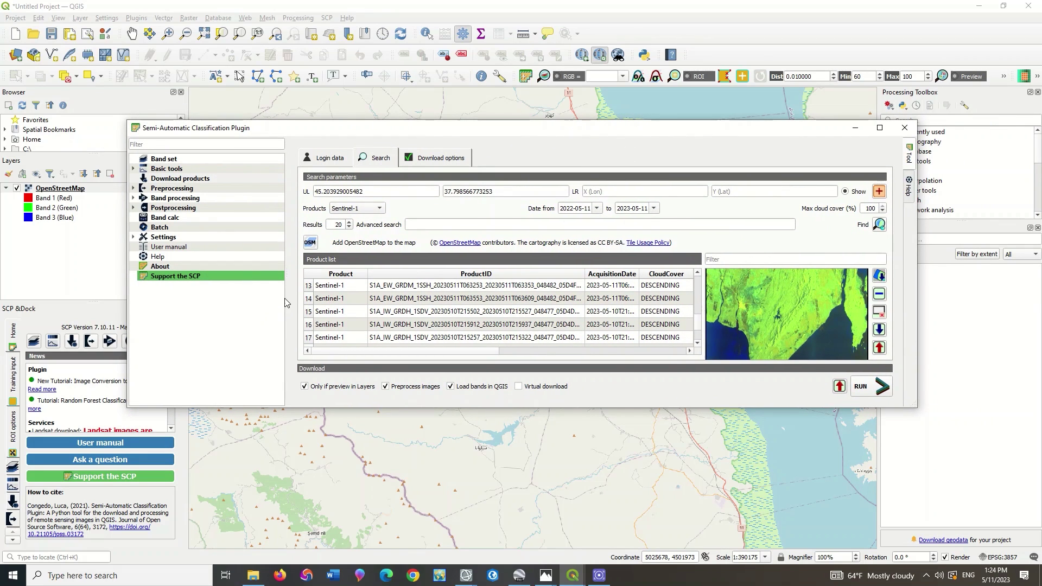
{"action": "left_click_drag", "start_coordinate": [284, 295], "coordinate": [223, 295]}
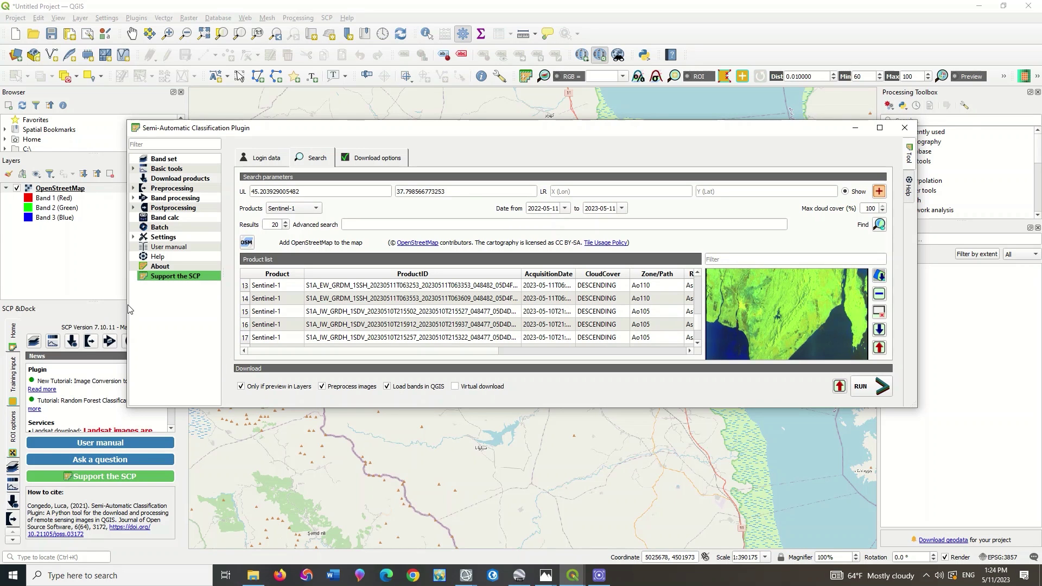
{"action": "left_click_drag", "start_coordinate": [128, 309], "coordinate": [11, 306]}
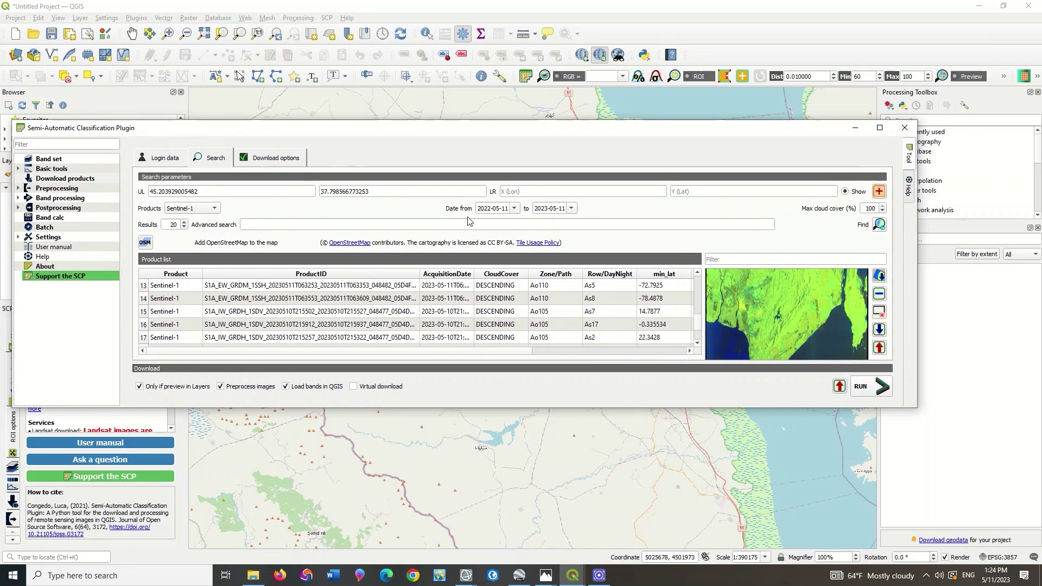
{"action": "left_click", "coordinate": [879, 128]}
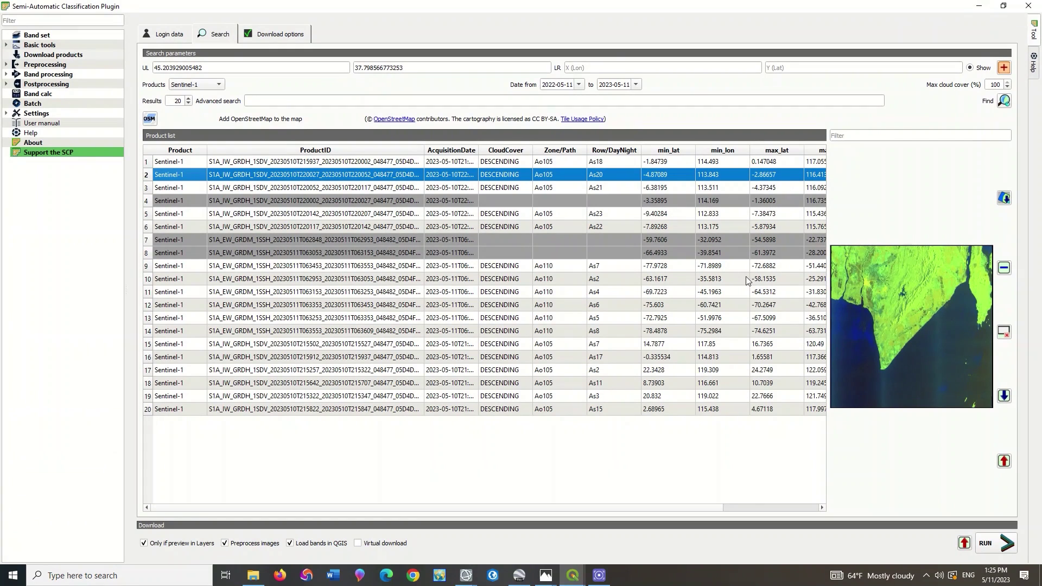
Step: Scroll the product table and preview Sentinel-1 results 5, 6, 1, 2 and 20 in turn
{"action": "left_click_drag", "start_coordinate": [554, 509], "coordinate": [588, 510]}
{"action": "left_click", "coordinate": [150, 220]}
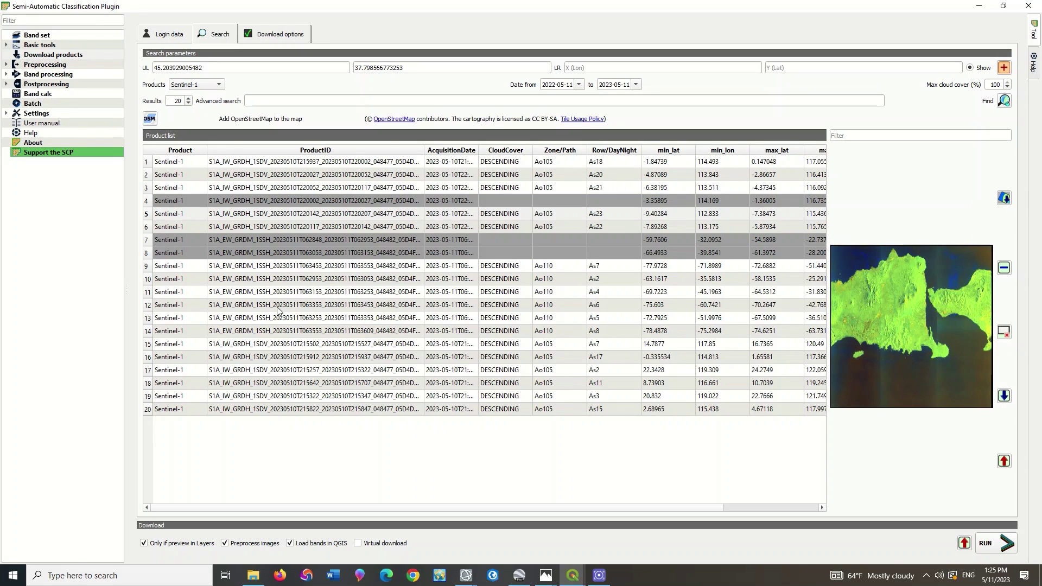
{"action": "left_click", "coordinate": [146, 231]}
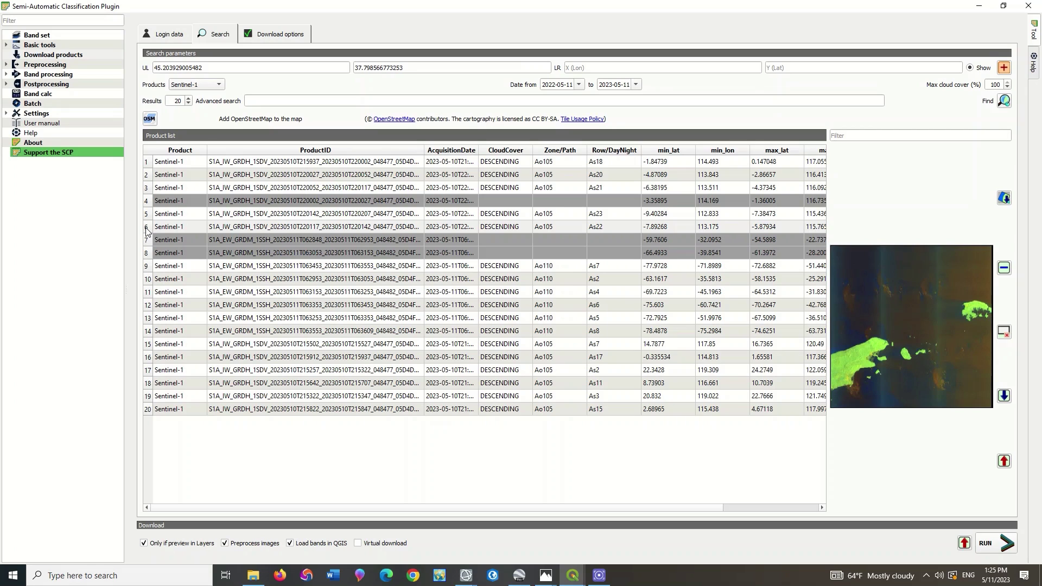
{"action": "left_click", "coordinate": [150, 165]}
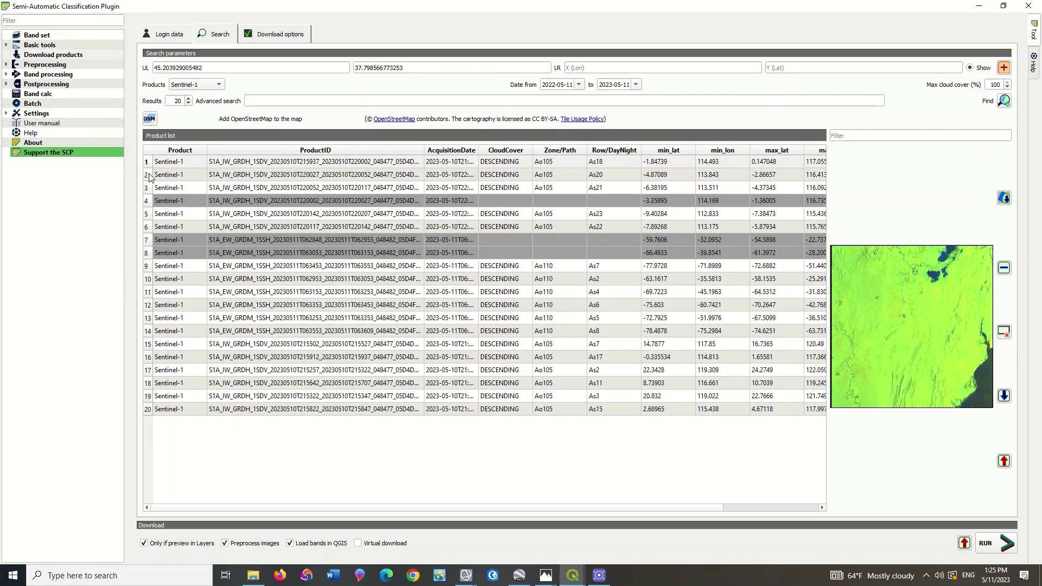
{"action": "left_click", "coordinate": [150, 178]}
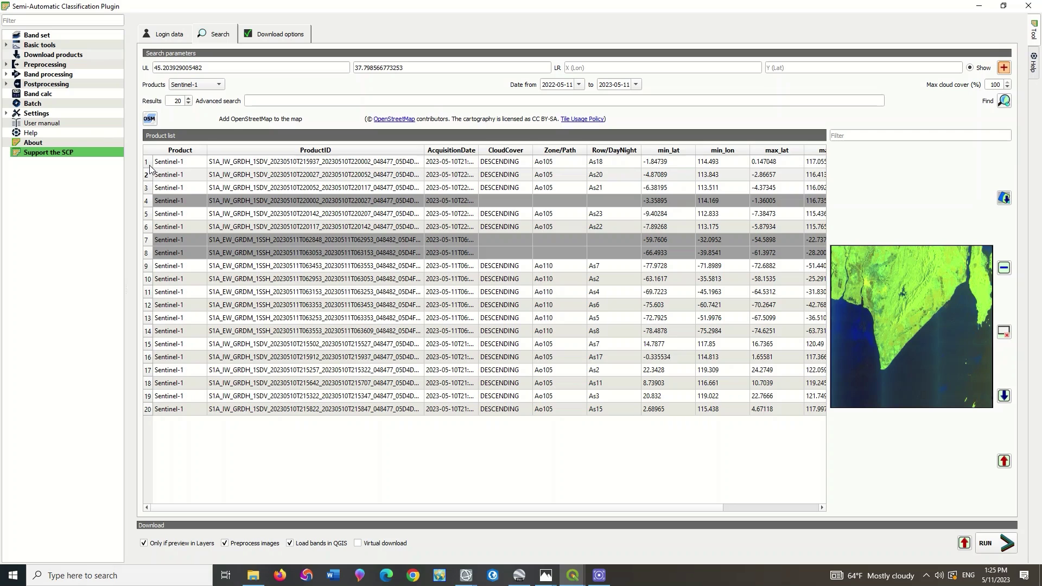
{"action": "left_click", "coordinate": [150, 168]}
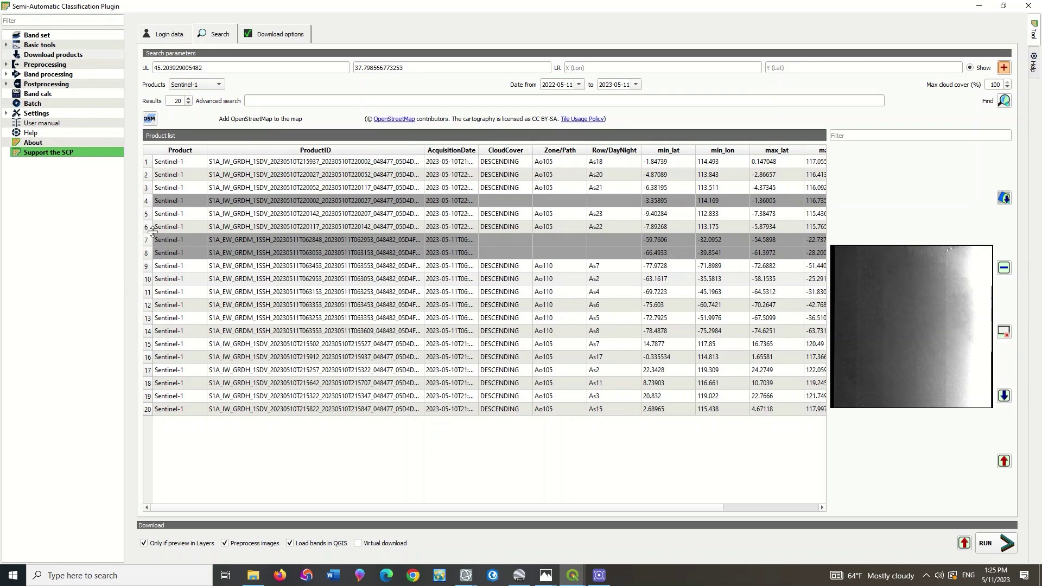
{"action": "left_click", "coordinate": [149, 163]}
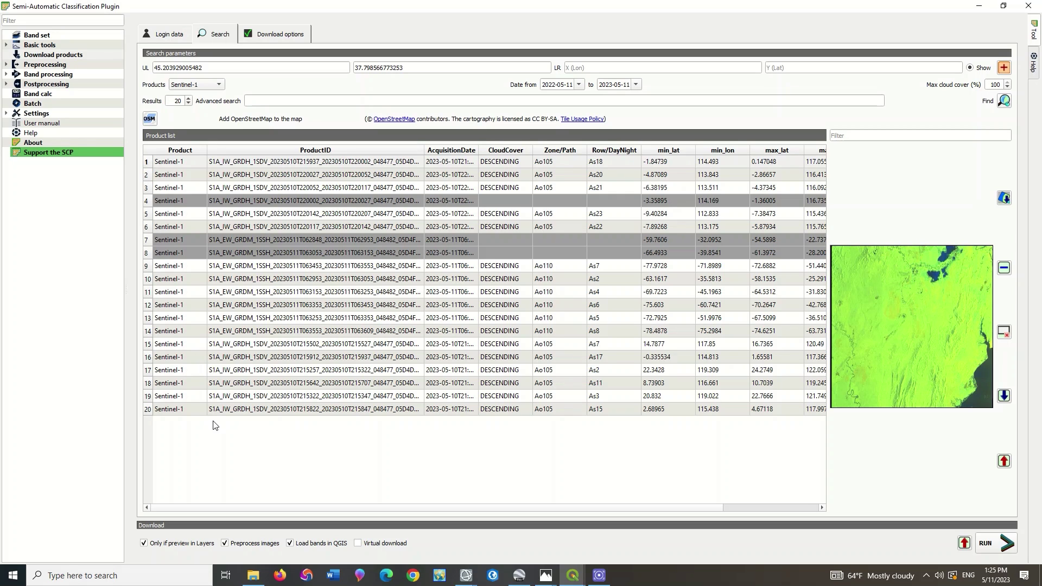
{"action": "left_click", "coordinate": [194, 399]}
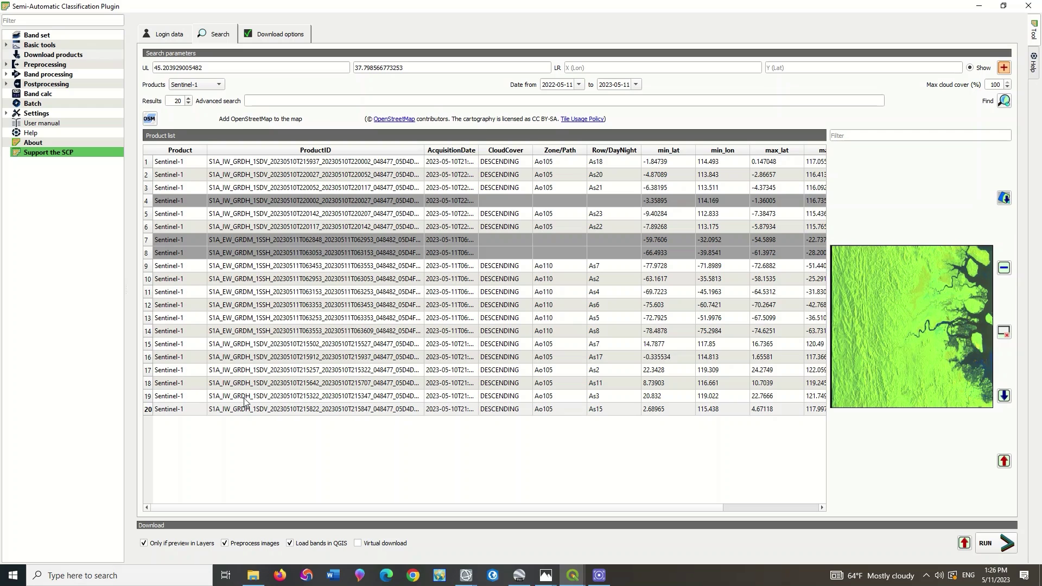
Step: Empty the Sentinel-1 results from the product list, then preview Sentinel-2 result 7
{"action": "left_click", "coordinate": [1008, 335]}
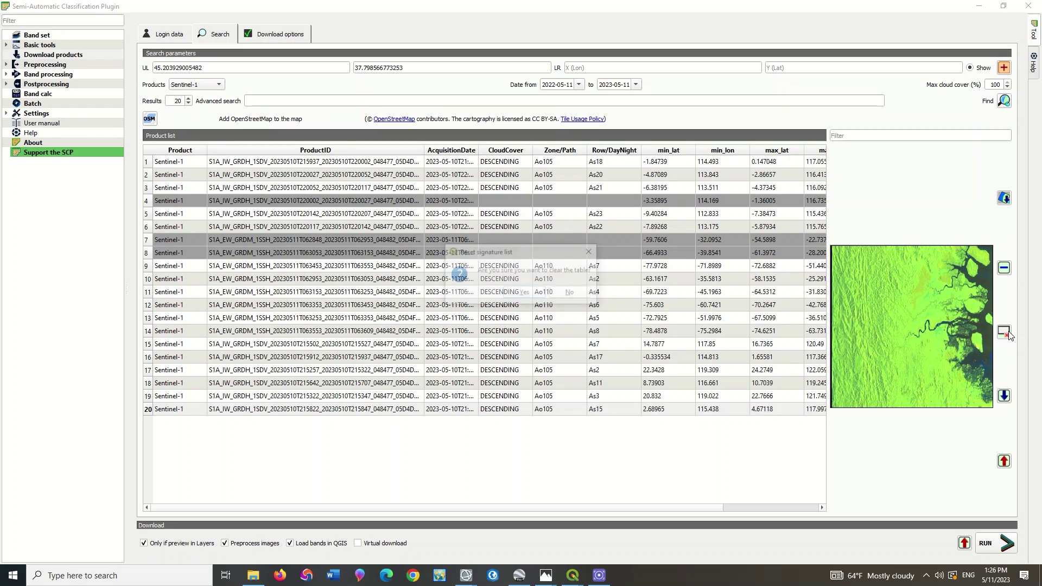
{"action": "left_click", "coordinate": [530, 296]}
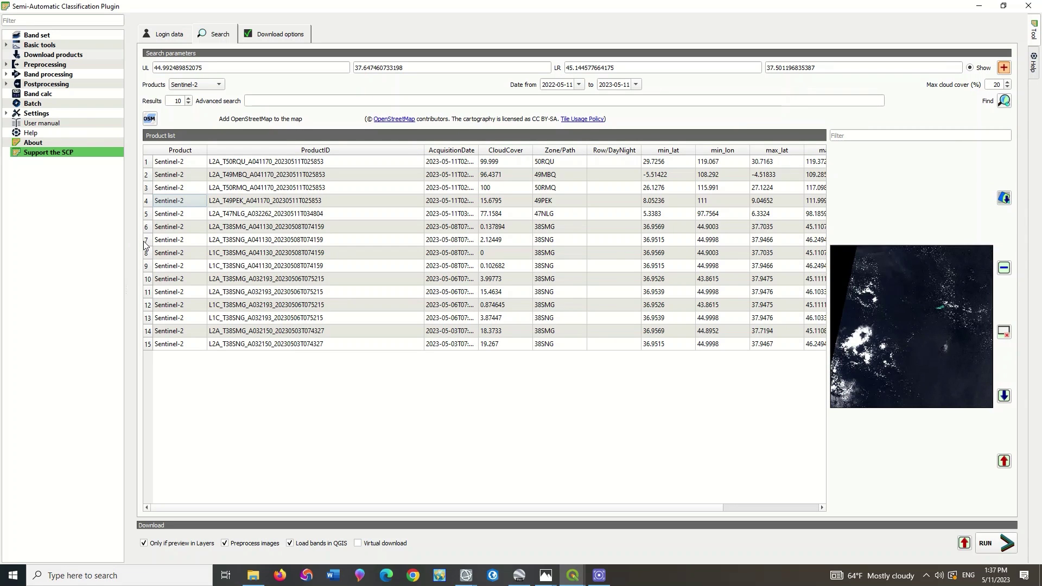
{"action": "left_click", "coordinate": [144, 243]}
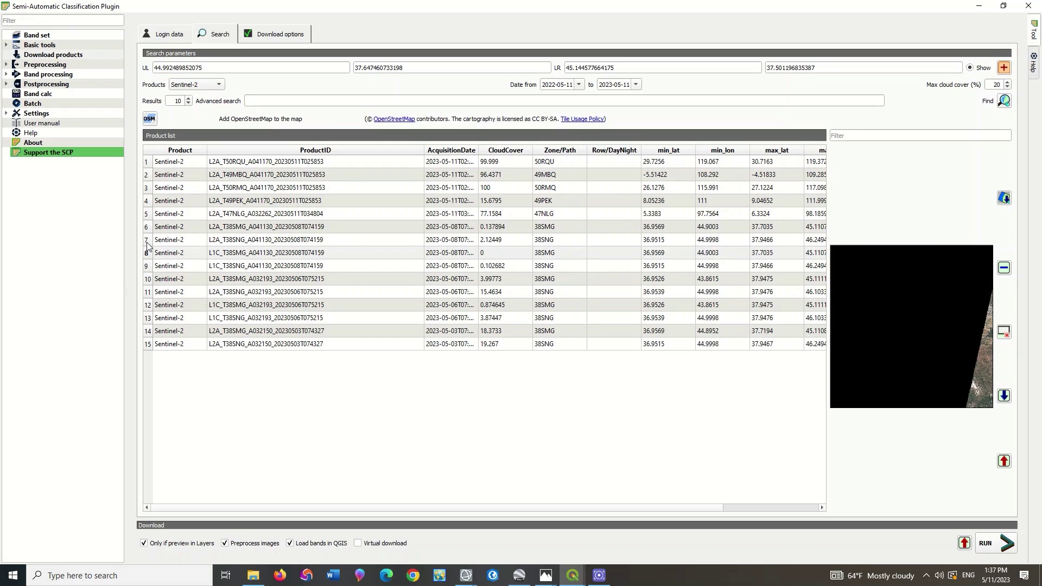
Step: Preview Sentinel-2 results 11, 12, 14, 15 and 4, including the Lake Urmia tiles
{"action": "left_click", "coordinate": [148, 293]}
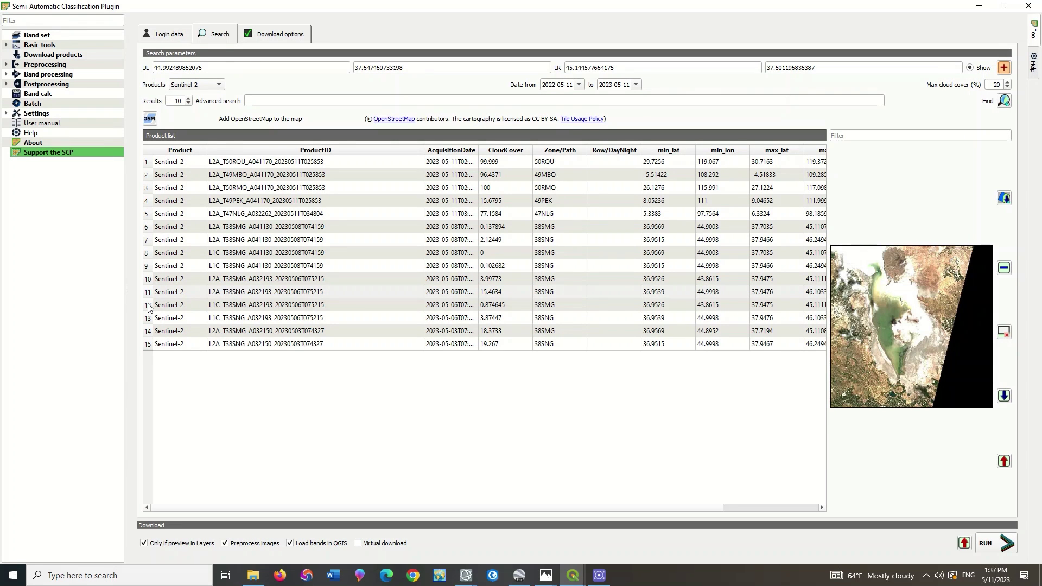
{"action": "left_click", "coordinate": [148, 305]}
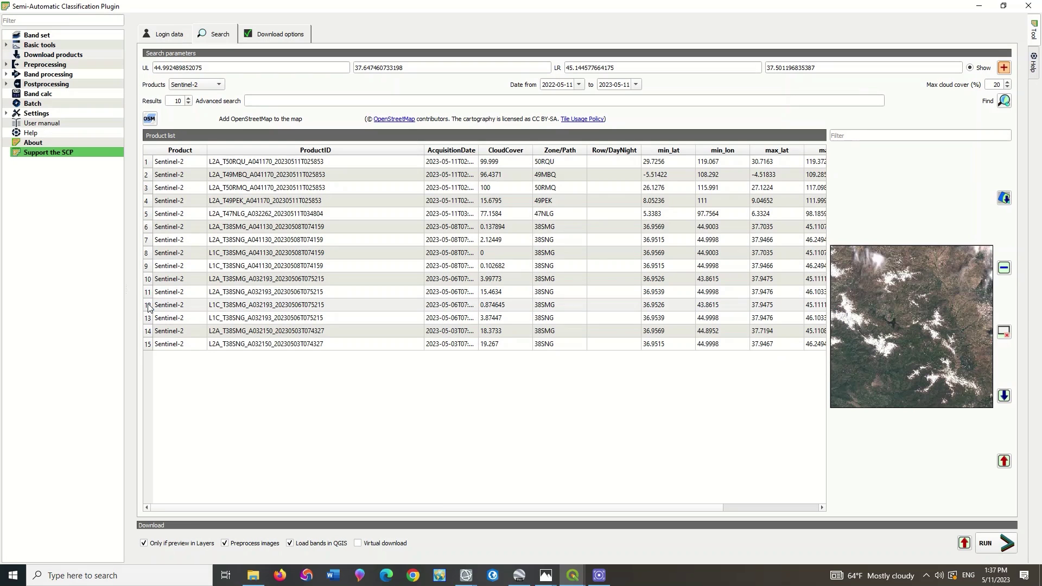
{"action": "left_click", "coordinate": [149, 332]}
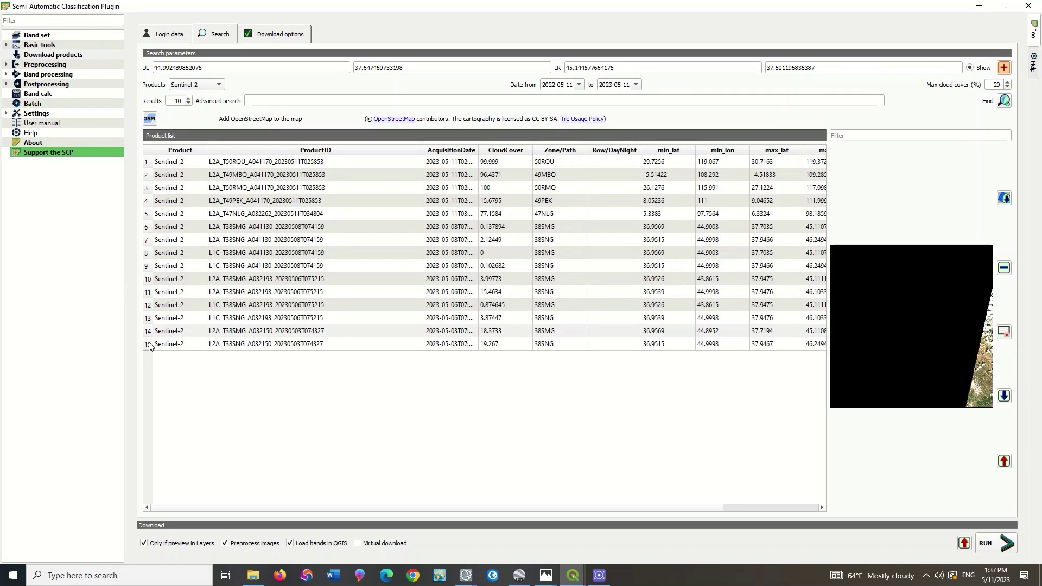
{"action": "left_click", "coordinate": [150, 345]}
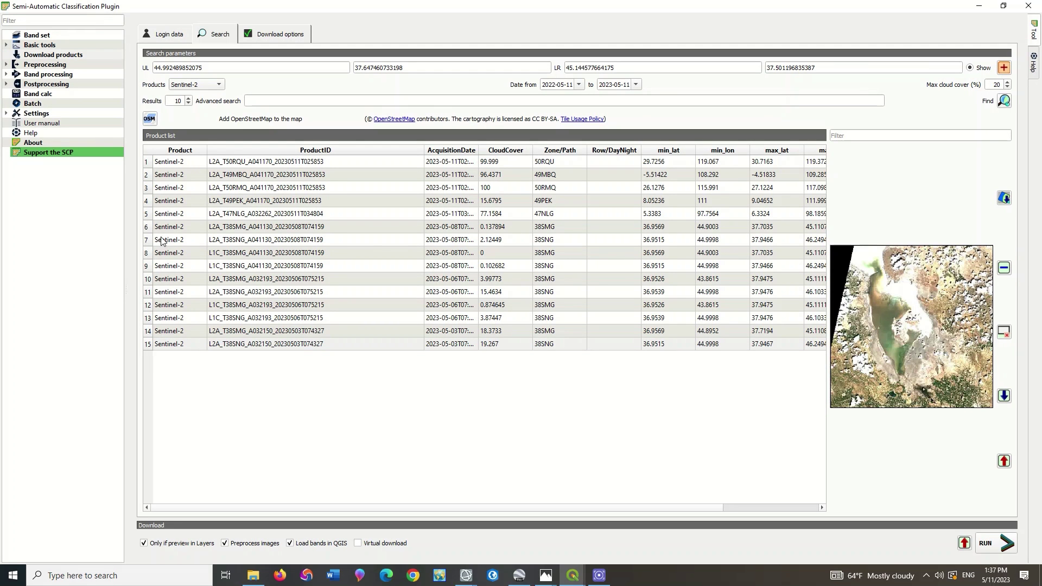
{"action": "left_click", "coordinate": [149, 201]}
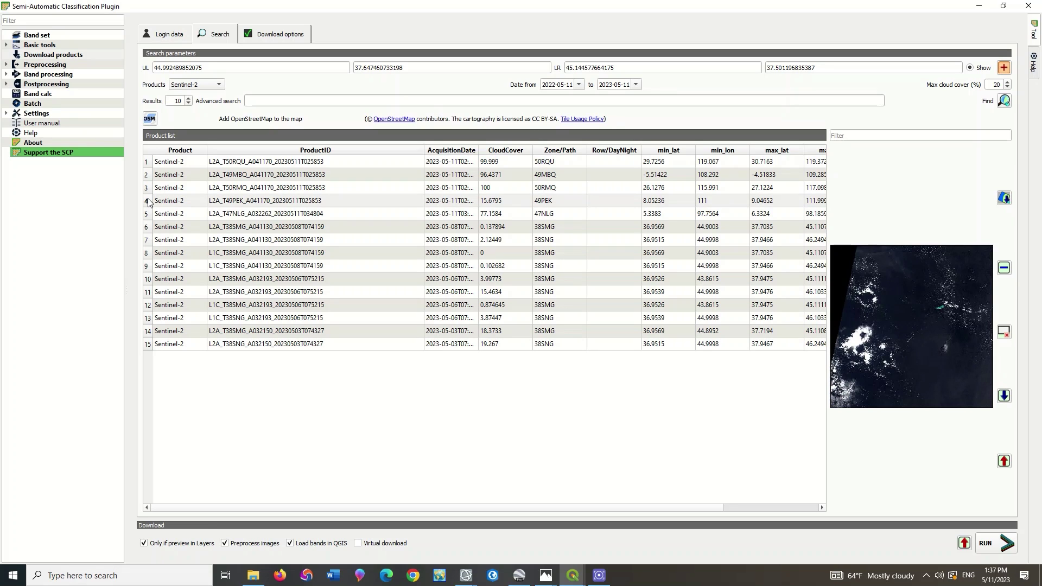
Step: Remove result 14 and the row that replaces it from the product list
{"action": "left_click", "coordinate": [148, 318]}
{"action": "left_click", "coordinate": [150, 332]}
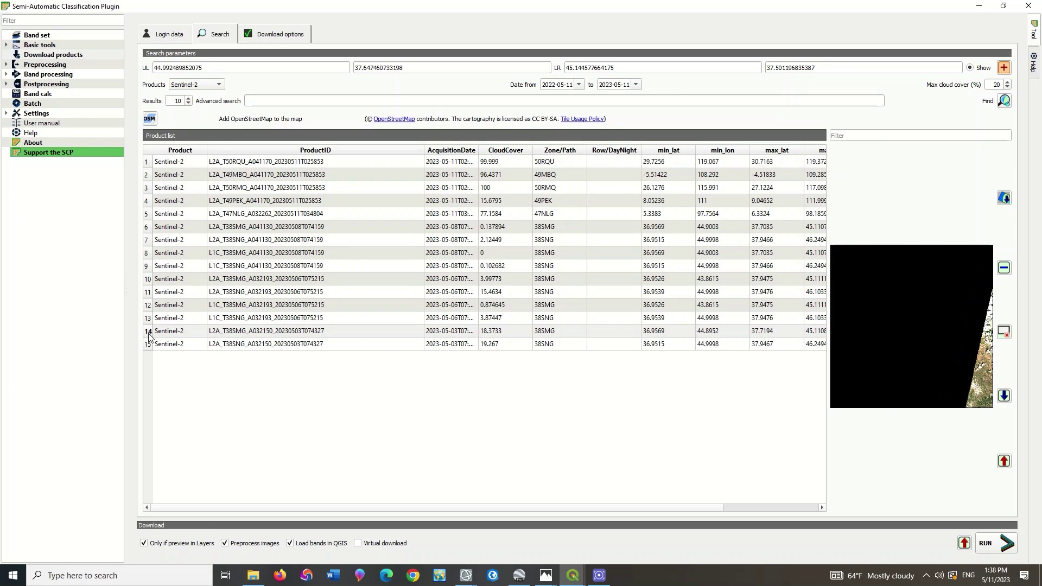
{"action": "left_click", "coordinate": [1004, 268]}
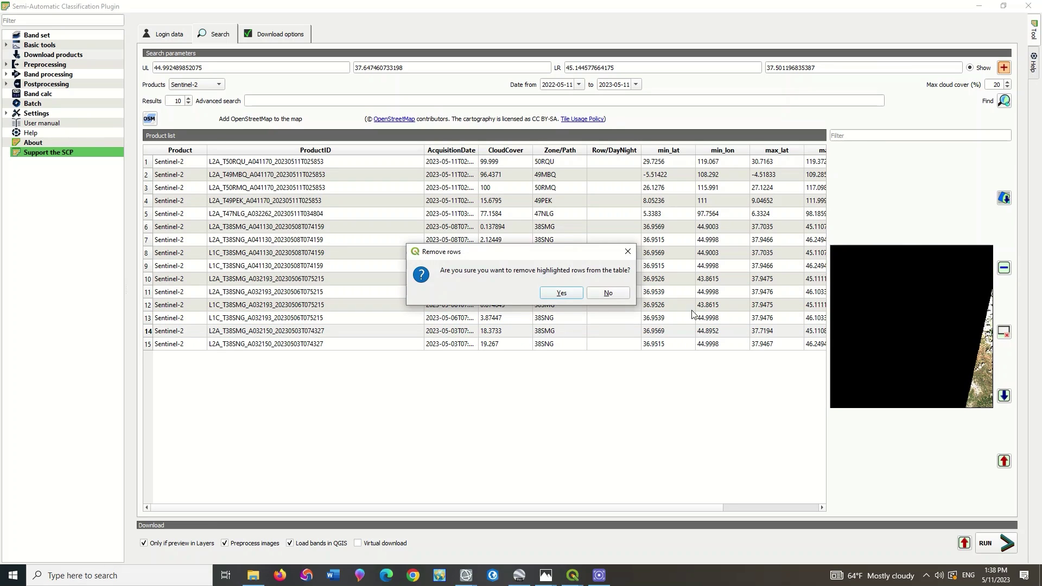
{"action": "left_click", "coordinate": [562, 293]}
{"action": "left_click", "coordinate": [149, 335]}
{"action": "left_click", "coordinate": [1004, 268]}
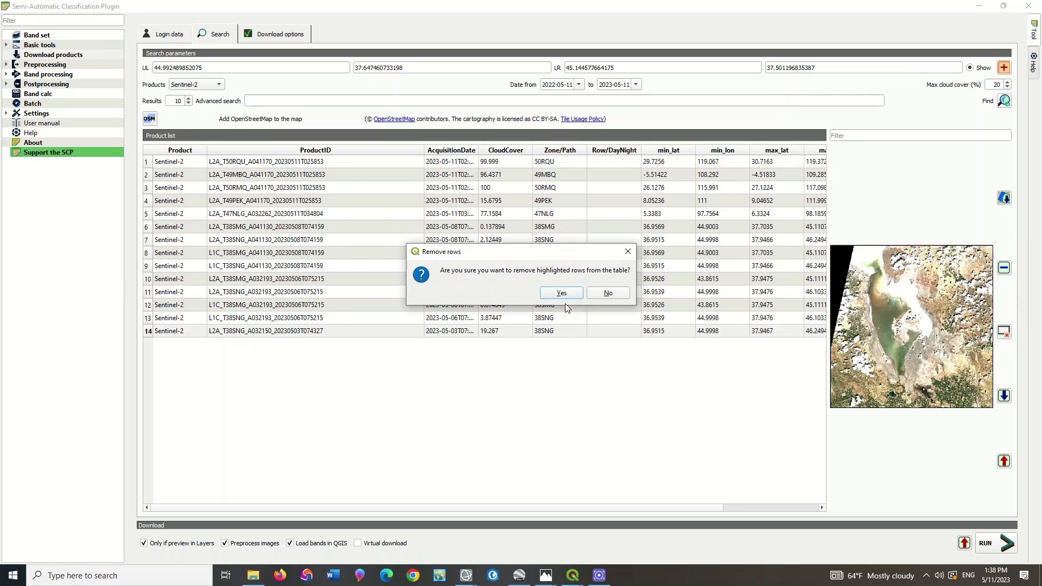
{"action": "left_click", "coordinate": [562, 293]}
Step: Remove result 13, the first row, and the T50RMQ and T49PEK products
{"action": "left_click", "coordinate": [148, 318]}
{"action": "left_click", "coordinate": [148, 305]}
{"action": "left_click", "coordinate": [148, 318]}
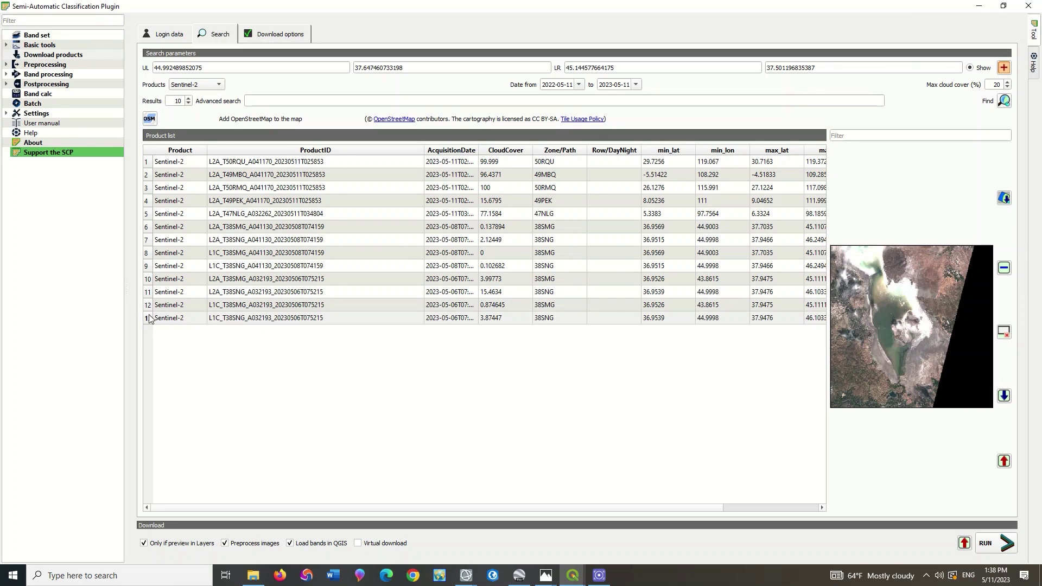
{"action": "left_click", "coordinate": [1004, 267]}
{"action": "left_click", "coordinate": [561, 294]}
{"action": "left_click", "coordinate": [148, 161]}
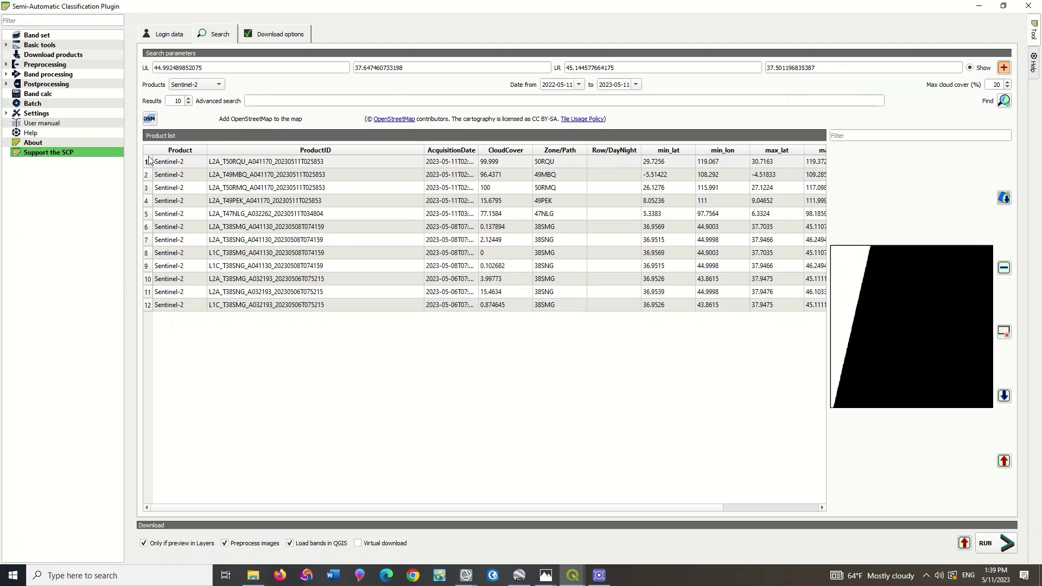
{"action": "left_click", "coordinate": [1004, 267]}
{"action": "left_click", "coordinate": [559, 292]}
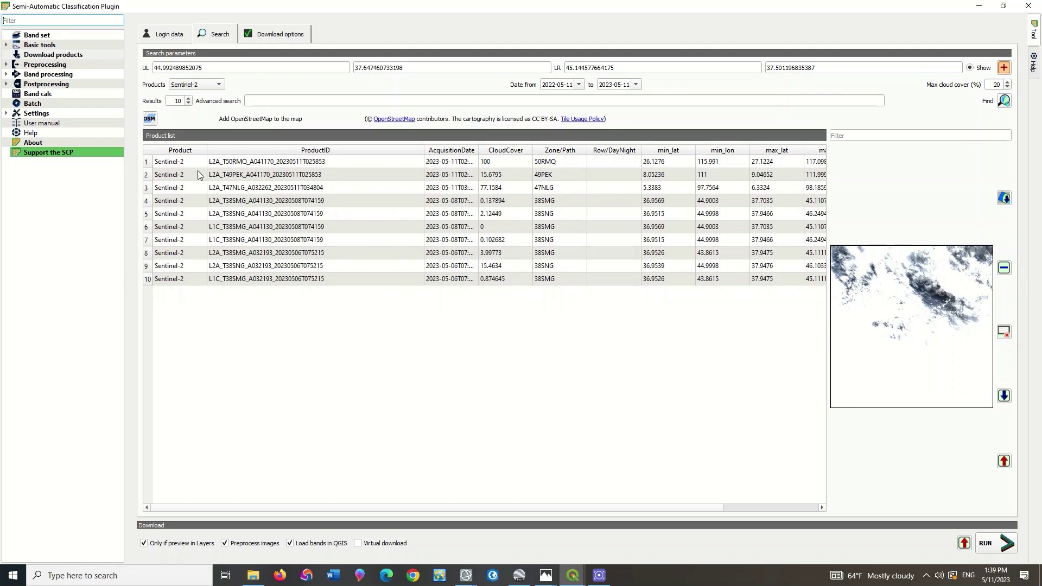
{"action": "left_click", "coordinate": [1004, 268]}
{"action": "left_click", "coordinate": [561, 293]}
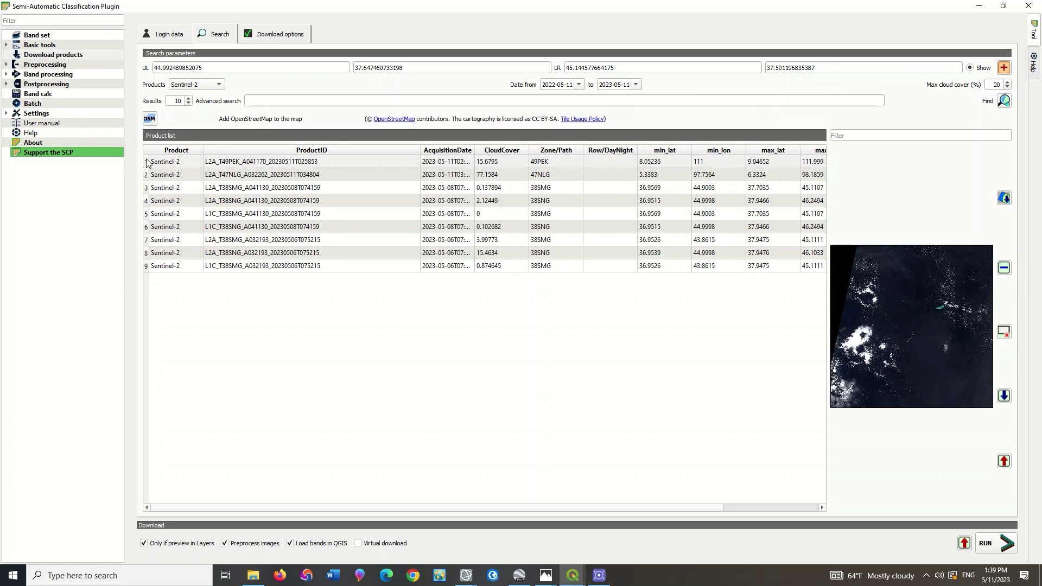
{"action": "left_click", "coordinate": [1004, 268]}
{"action": "left_click", "coordinate": [561, 293]}
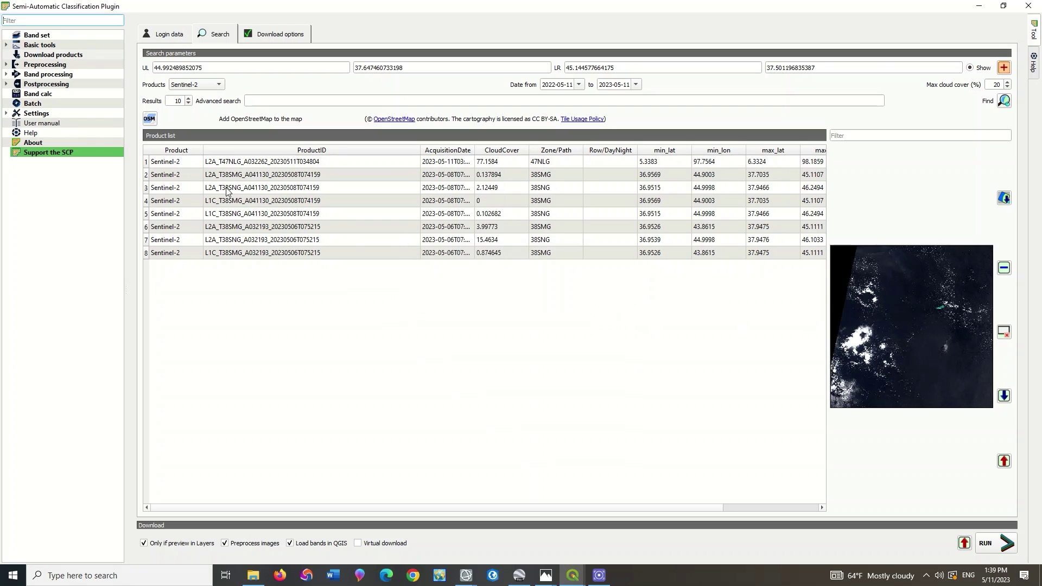
Step: Remove the T47NLG product, the first T38SMG product and L1C_T38SMG_A041130
{"action": "left_click", "coordinate": [147, 164]}
{"action": "left_click", "coordinate": [1004, 268]}
{"action": "left_click", "coordinate": [559, 295]}
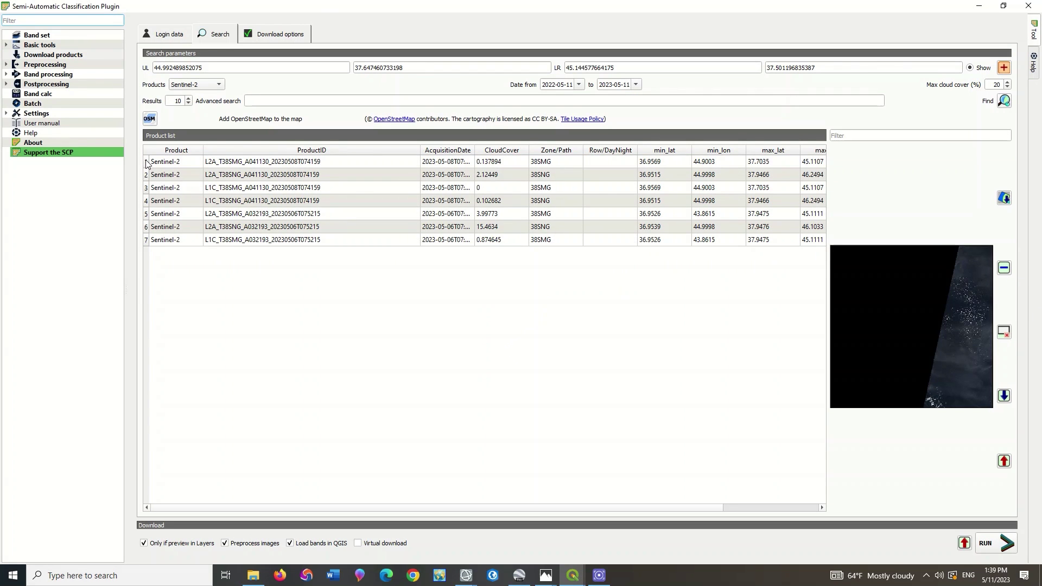
{"action": "left_click", "coordinate": [147, 164]}
{"action": "left_click", "coordinate": [1004, 267]}
{"action": "left_click", "coordinate": [559, 295]}
{"action": "left_click", "coordinate": [147, 164]}
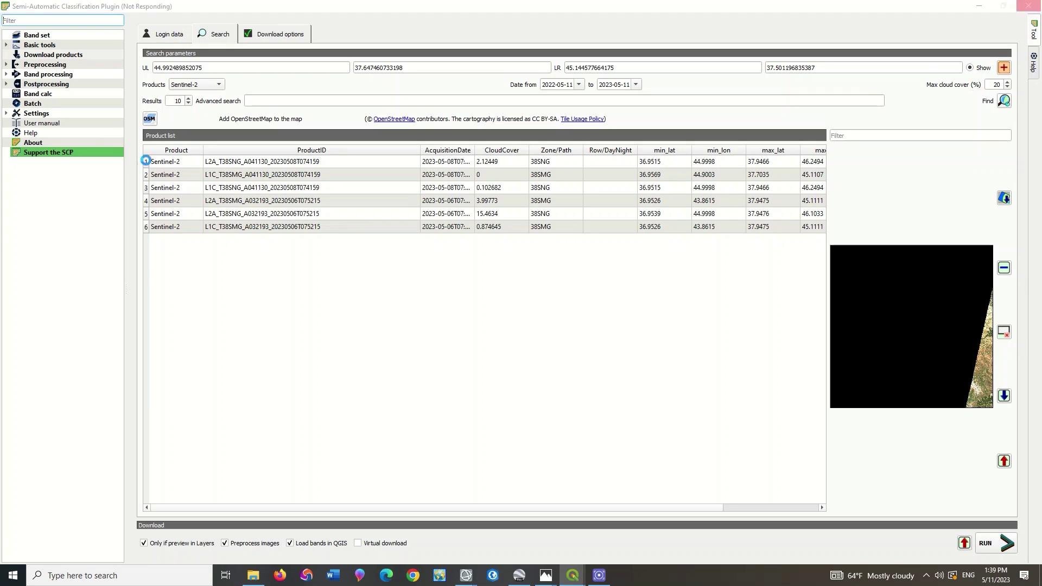
{"action": "left_click", "coordinate": [146, 175]}
{"action": "key", "text": "Delete"}
{"action": "key", "text": "Return"}
Step: Remove the remaining L2A and L1C_T38SMG_A032193 rows, keeping only L1C_T38SNG_A041130
{"action": "left_click", "coordinate": [146, 178]}
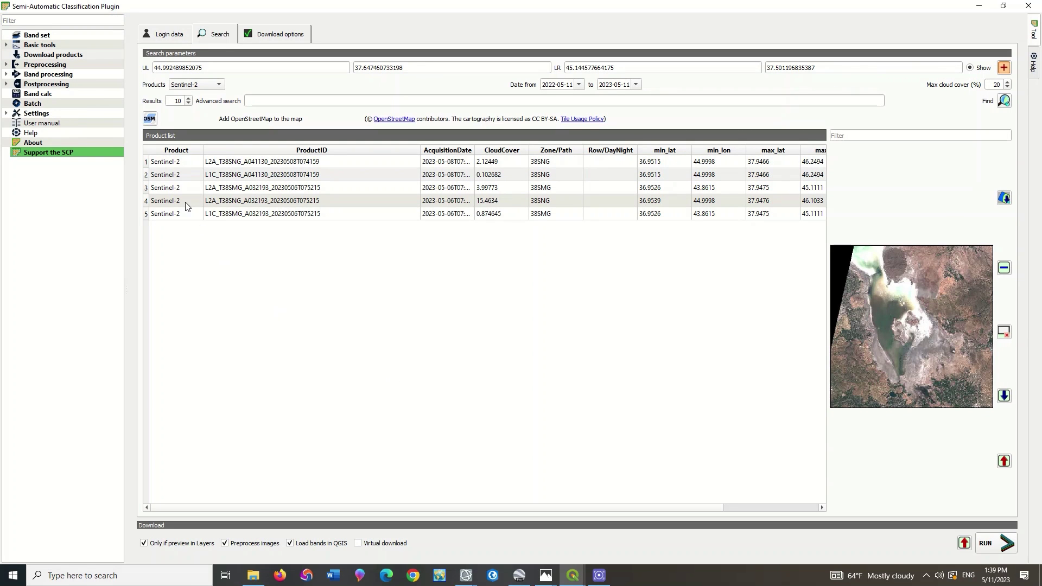
{"action": "left_click", "coordinate": [147, 171]}
{"action": "left_click", "coordinate": [146, 162]}
{"action": "left_click", "coordinate": [147, 175]}
{"action": "left_click", "coordinate": [147, 164]}
{"action": "left_click", "coordinate": [1004, 268]}
{"action": "left_click", "coordinate": [561, 292]}
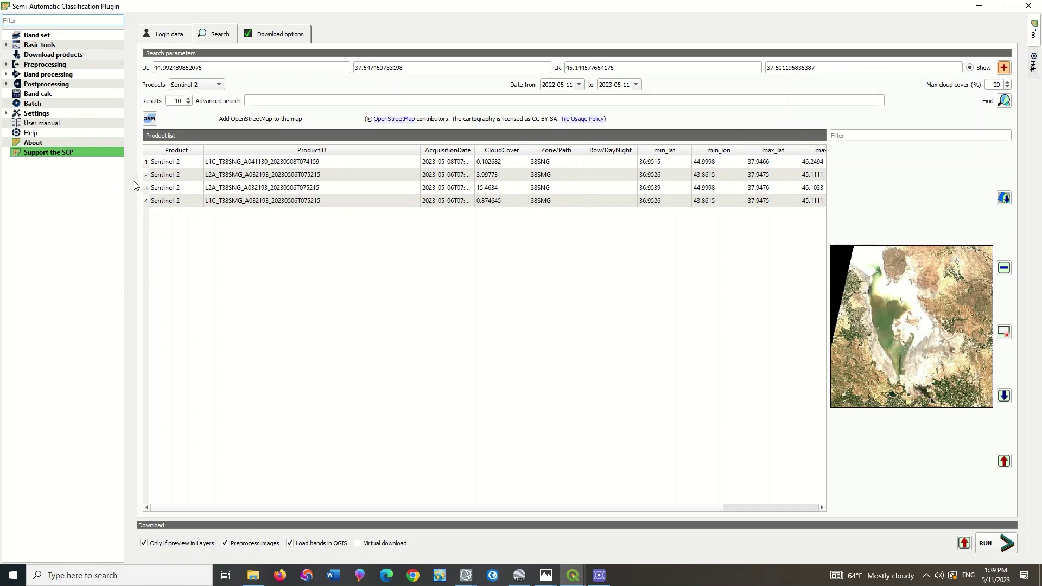
{"action": "left_click", "coordinate": [146, 174]}
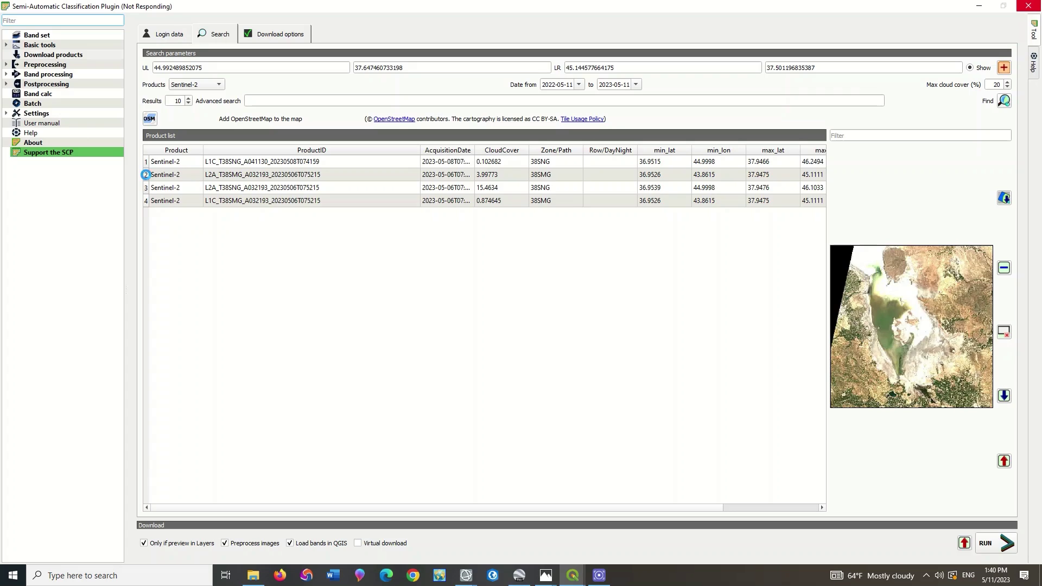
{"action": "left_click", "coordinate": [1004, 268]}
{"action": "left_click", "coordinate": [575, 294]}
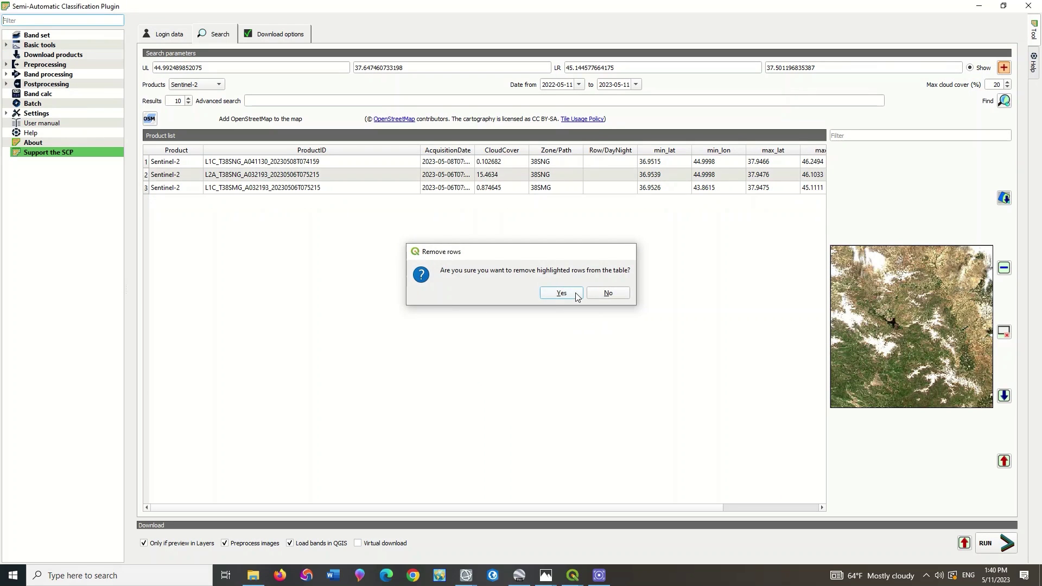
{"action": "left_click", "coordinate": [562, 293]}
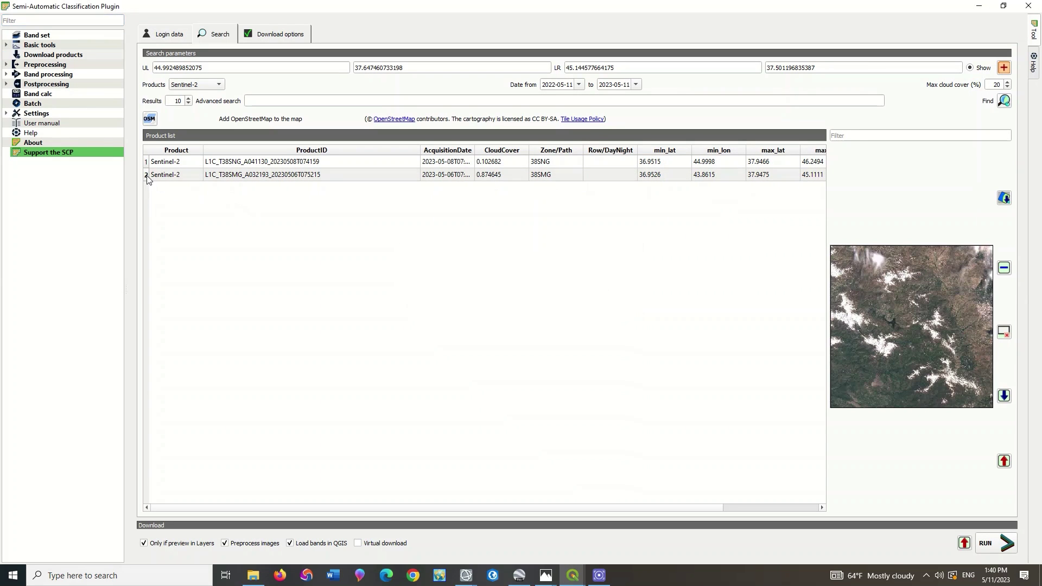
{"action": "left_click", "coordinate": [1004, 267]}
{"action": "left_click", "coordinate": [556, 293]}
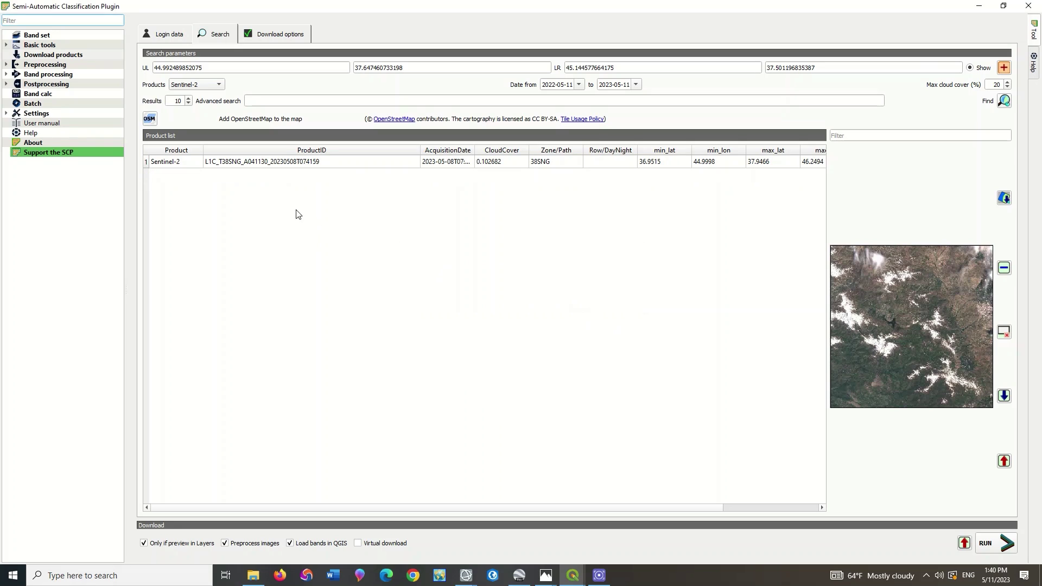
Step: Select the remaining L1C_T38SNG product and show the download options with band choices
{"action": "left_click", "coordinate": [148, 163]}
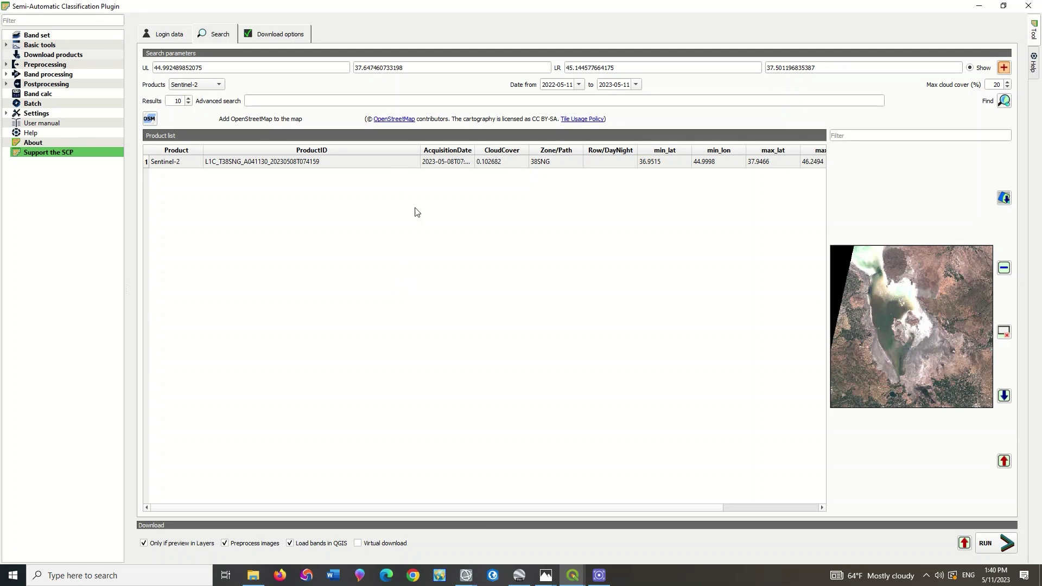
{"action": "left_click", "coordinate": [387, 164]}
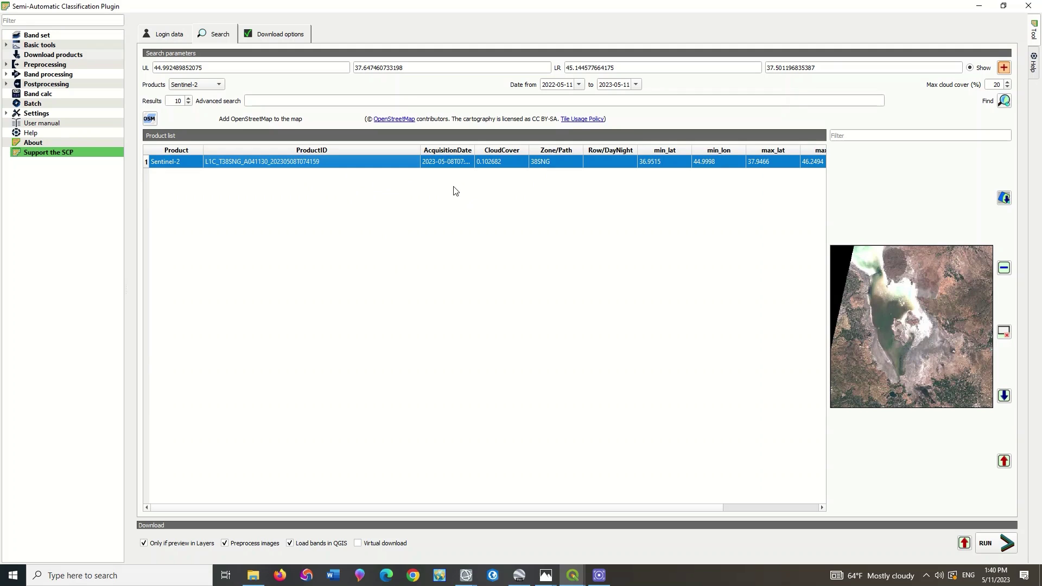
{"action": "left_click", "coordinate": [290, 39]}
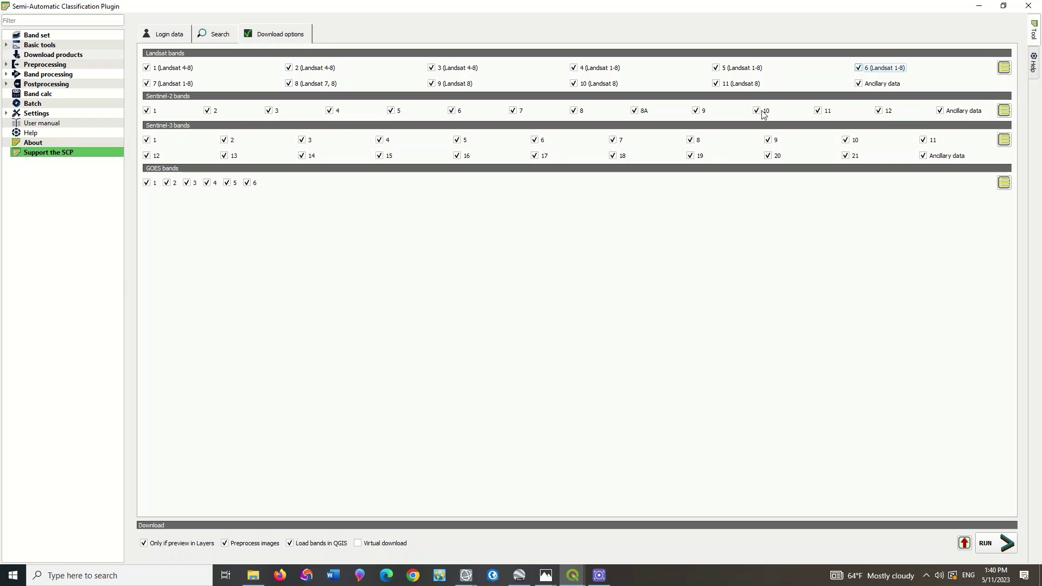
Step: Deselect Sentinel-2 bands 1, 5–12, 8A and the ancillary data from the download
{"action": "left_click", "coordinate": [147, 111]}
{"action": "left_click", "coordinate": [391, 111]}
{"action": "left_click", "coordinate": [452, 111]}
{"action": "left_click", "coordinate": [516, 112]}
{"action": "left_click", "coordinate": [574, 112]}
{"action": "left_click", "coordinate": [635, 111]}
{"action": "left_click", "coordinate": [696, 111]}
{"action": "left_click", "coordinate": [757, 112]}
{"action": "left_click", "coordinate": [825, 112]}
{"action": "left_click", "coordinate": [882, 112]}
{"action": "left_click", "coordinate": [944, 112]}
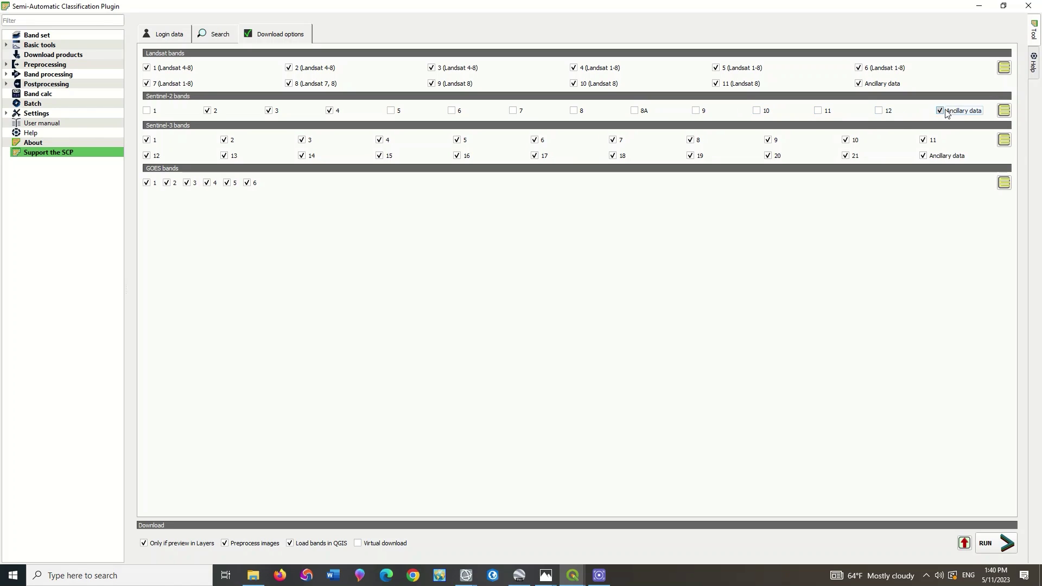
{"action": "left_click", "coordinate": [1005, 111]}
{"action": "left_click", "coordinate": [1005, 111]}
Step: Select bands 2, 3 and 4, and untick 'Only if preview in Layers' and 'Preprocess images'
{"action": "left_click", "coordinate": [208, 111]}
{"action": "left_click", "coordinate": [275, 113]}
{"action": "left_click", "coordinate": [335, 112]}
{"action": "left_click", "coordinate": [180, 543]}
{"action": "left_click", "coordinate": [240, 545]}
Step: Start the download, saving it into a newly created 'Sentinel-2' folder in Documents
{"action": "left_click", "coordinate": [1005, 544]}
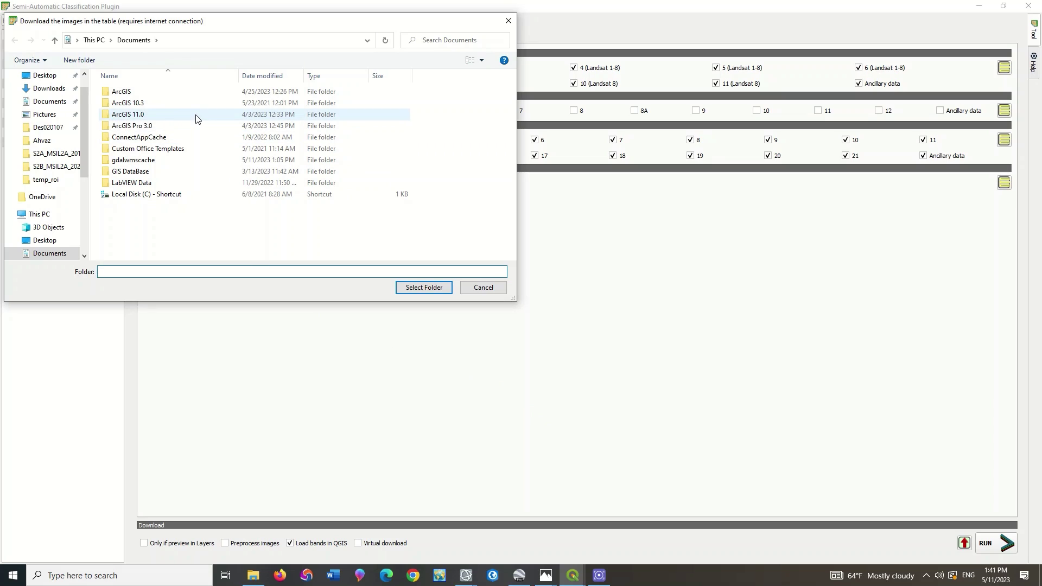
{"action": "left_click", "coordinate": [79, 60]}
{"action": "type", "text": "Sen"}
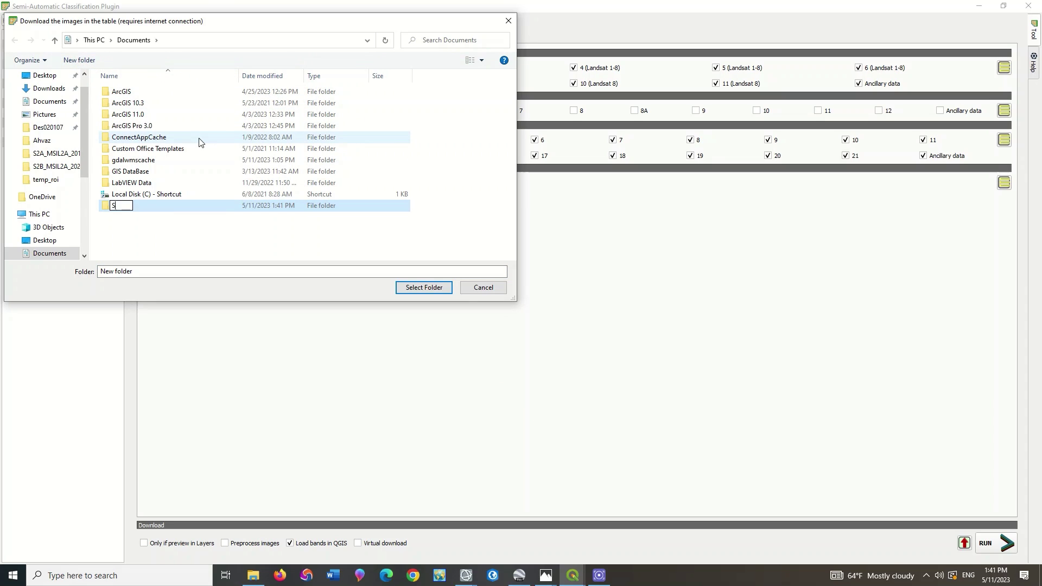
{"action": "type", "text": "tinel-2"}
{"action": "key", "text": "Return"}
{"action": "left_click", "coordinate": [181, 209]}
{"action": "left_click", "coordinate": [403, 286]}
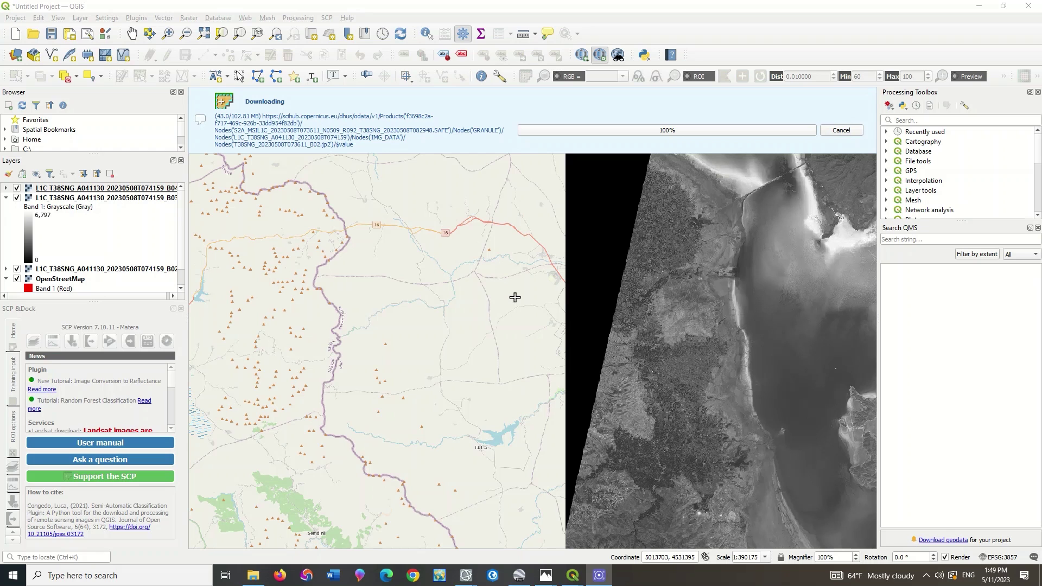
Step: Hide the top band and B03 layers, then show both again, revealing Lake Urmia's grayscale band
{"action": "scroll", "coordinate": [515, 298], "scroll_direction": "down", "scroll_amount": 1}
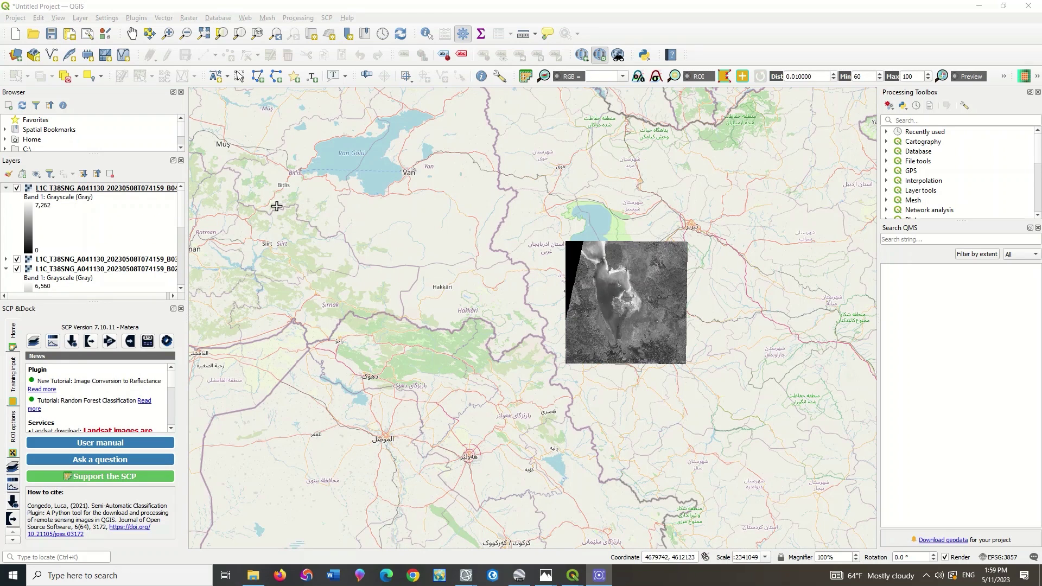
{"action": "left_click", "coordinate": [17, 189]}
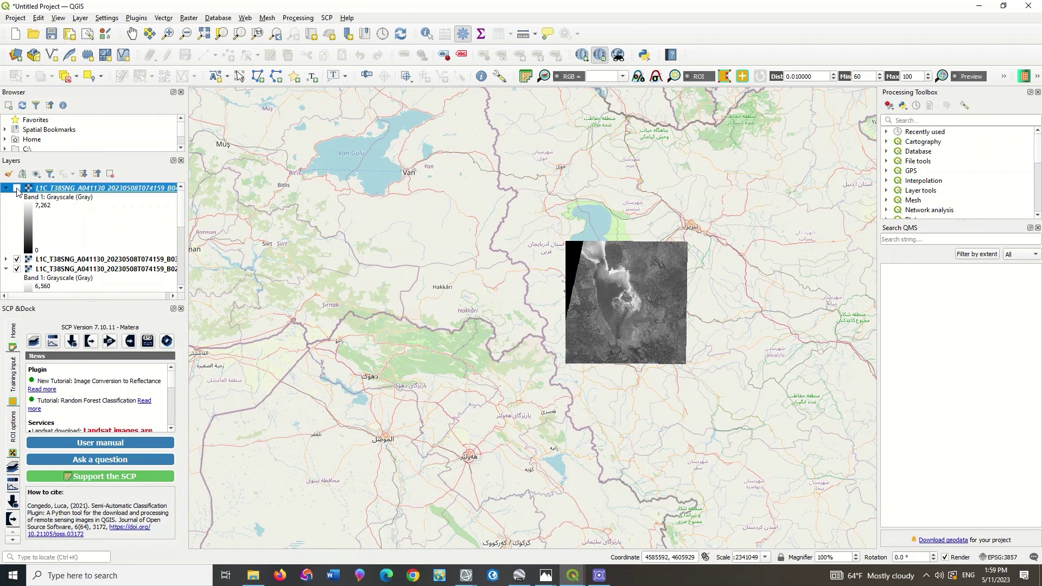
{"action": "left_click", "coordinate": [17, 260]}
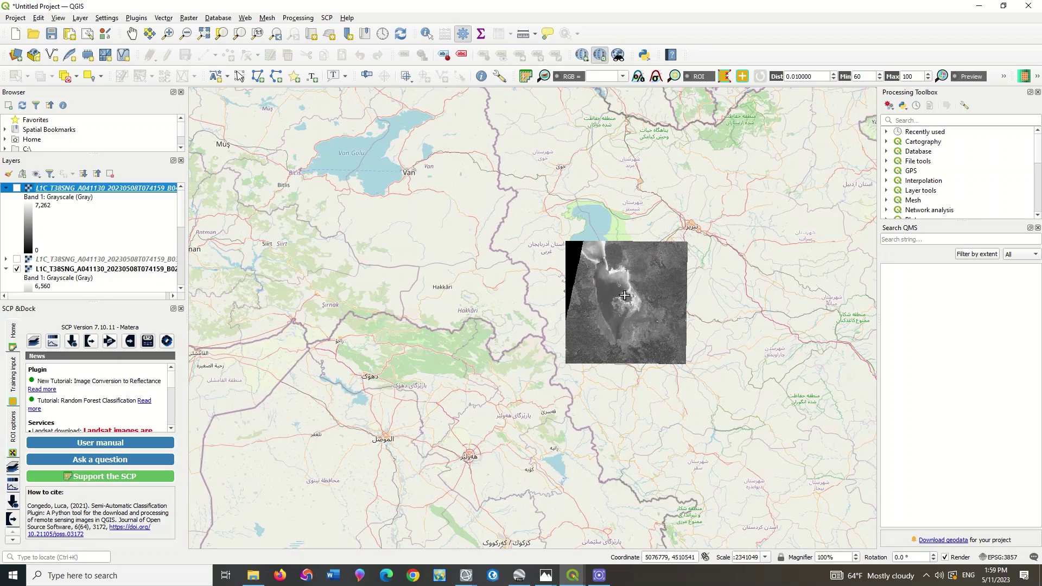
{"action": "scroll", "coordinate": [621, 294], "scroll_direction": "up", "scroll_amount": 2}
{"action": "scroll", "coordinate": [443, 273], "scroll_direction": "down", "scroll_amount": 1}
{"action": "scroll", "coordinate": [446, 260], "scroll_direction": "up", "scroll_amount": 1}
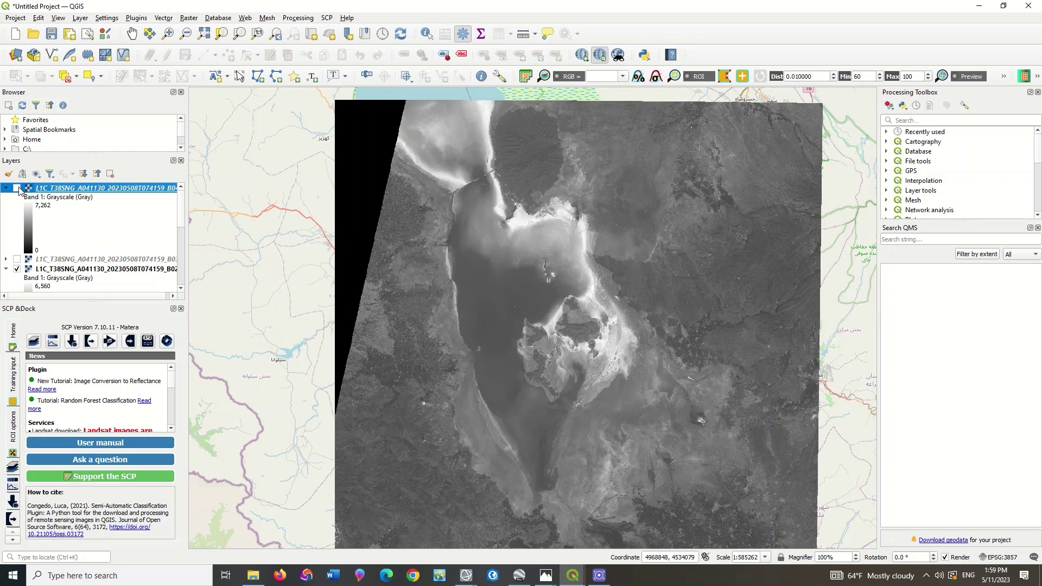
{"action": "left_click", "coordinate": [16, 188]}
{"action": "left_click", "coordinate": [16, 260]}
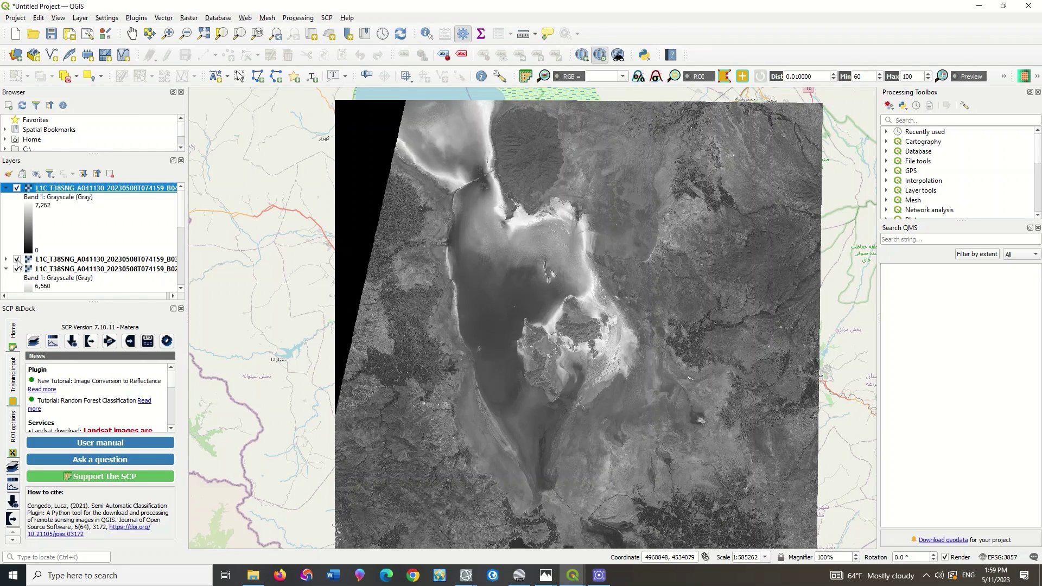